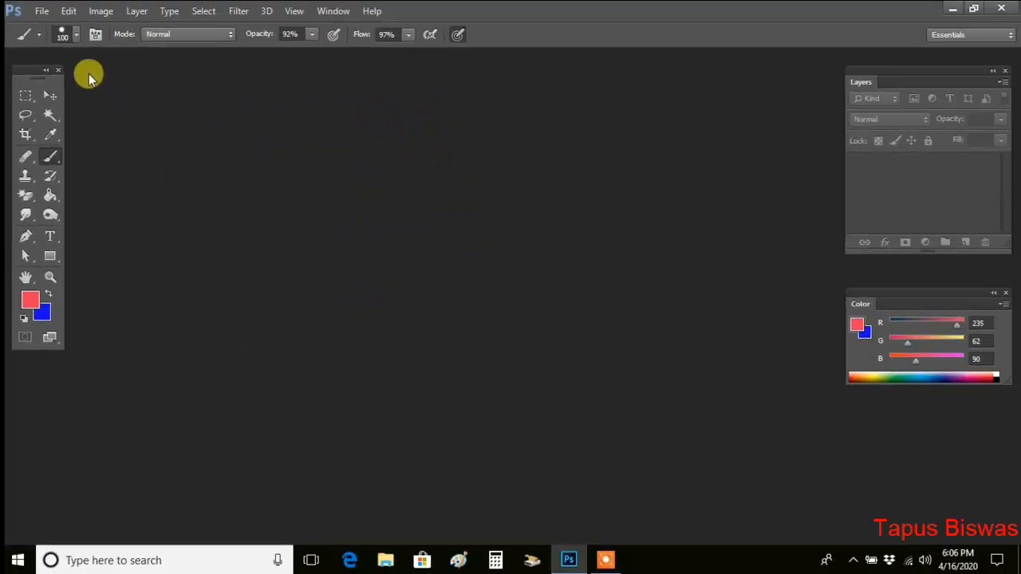
Open the image 185699_Previous-Actress-Kajal-Agarwal-Shoot-Half-Saree_1600x1067 from the Femal folder inside Picture on New Volume (E:).
left_click(41, 11)
left_click(62, 41)
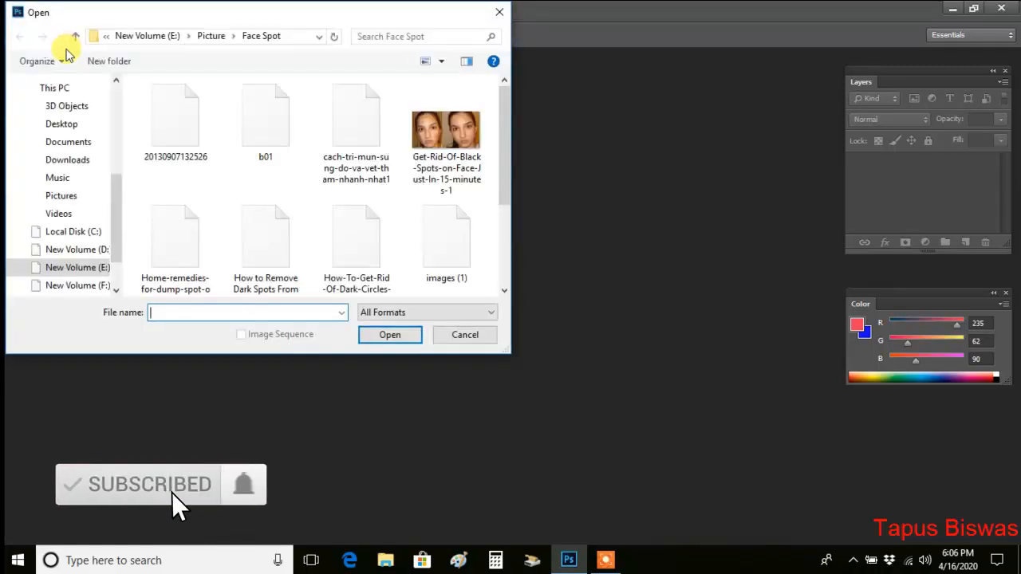
left_click(213, 36)
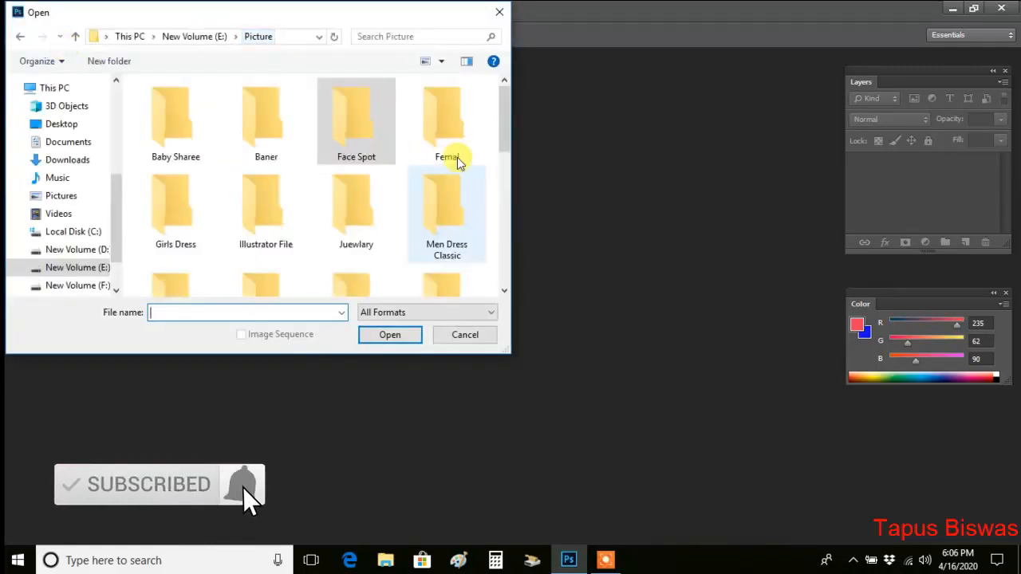
double_click(449, 131)
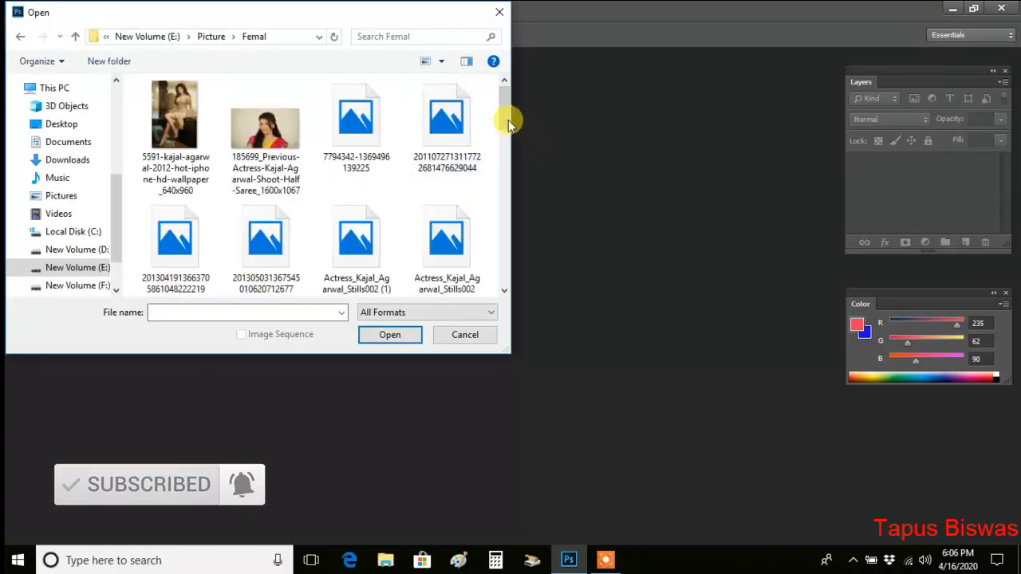
left_click(271, 142)
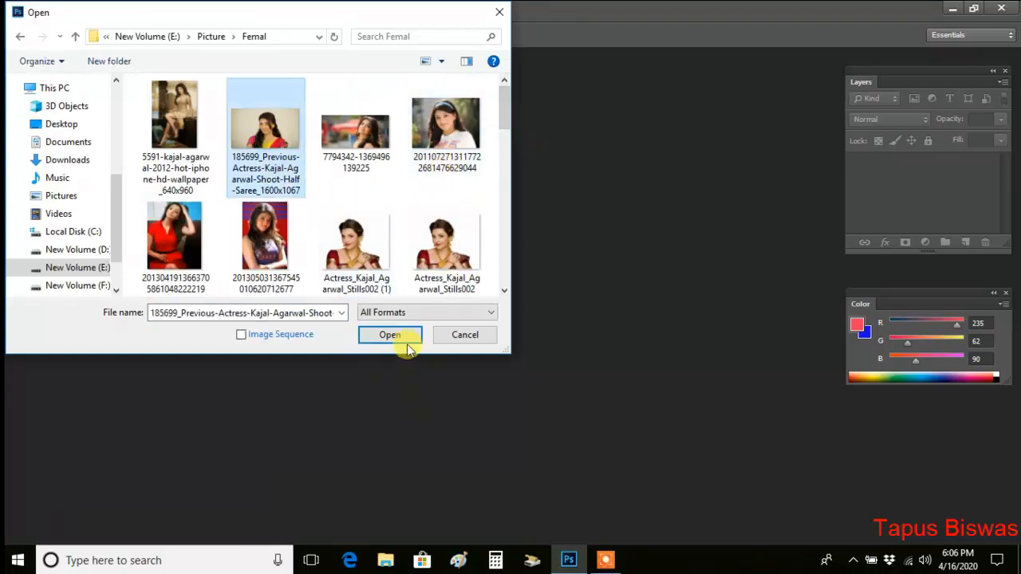
left_click(399, 336)
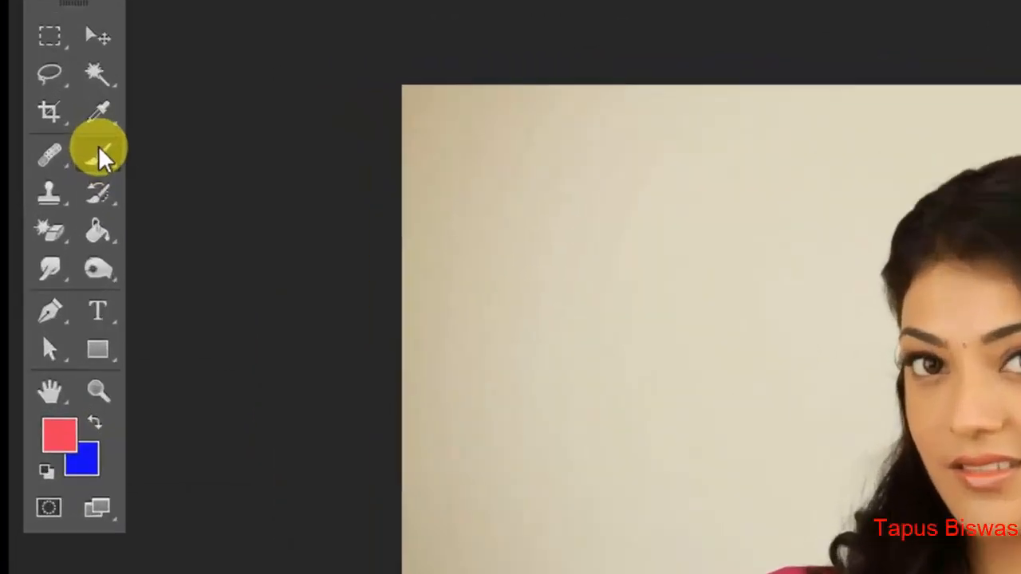
Paint a horizontal red stroke with the Brush tool from the background beside the woman's head onto the top of her hair.
left_click(51, 157)
left_click(369, 155)
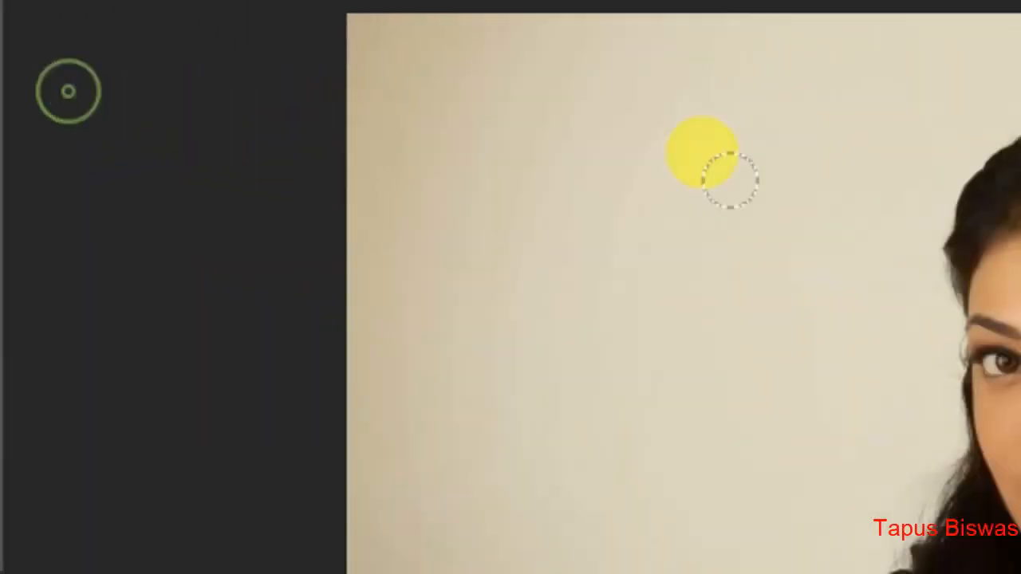
mouse_move(260, 94)
left_mouse_down()
mouse_move(292, 85)
mouse_move(520, 84)
left_mouse_up()
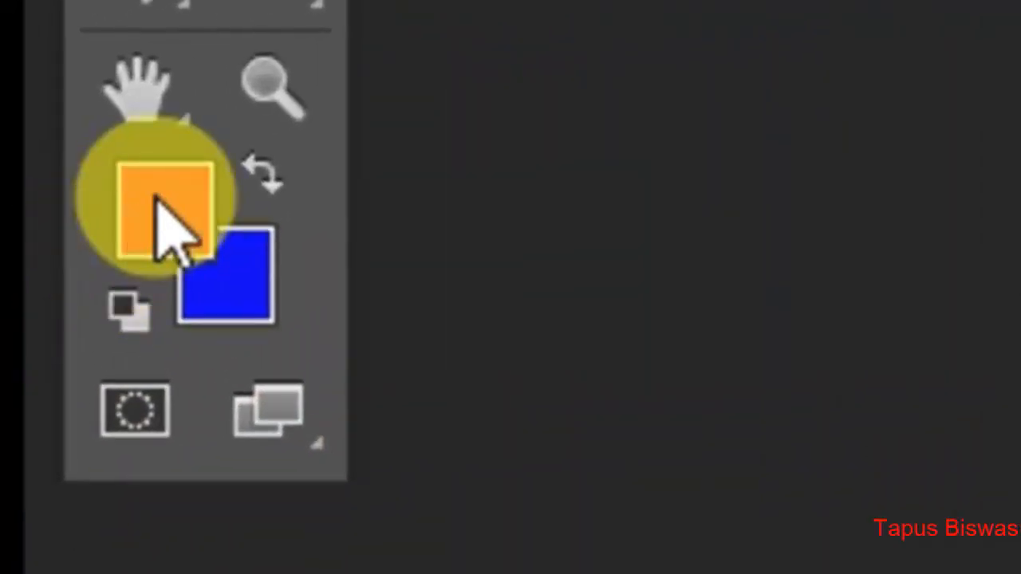
Set the foreground colour to blue 1121f4 and paint two horizontal brush strokes below the red one.
left_click(157, 200)
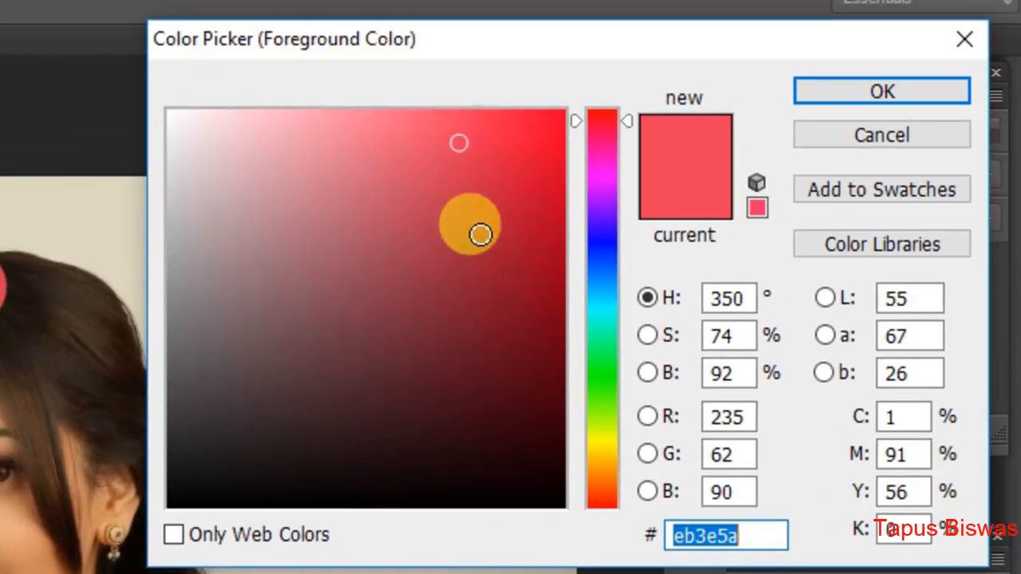
left_click(606, 247)
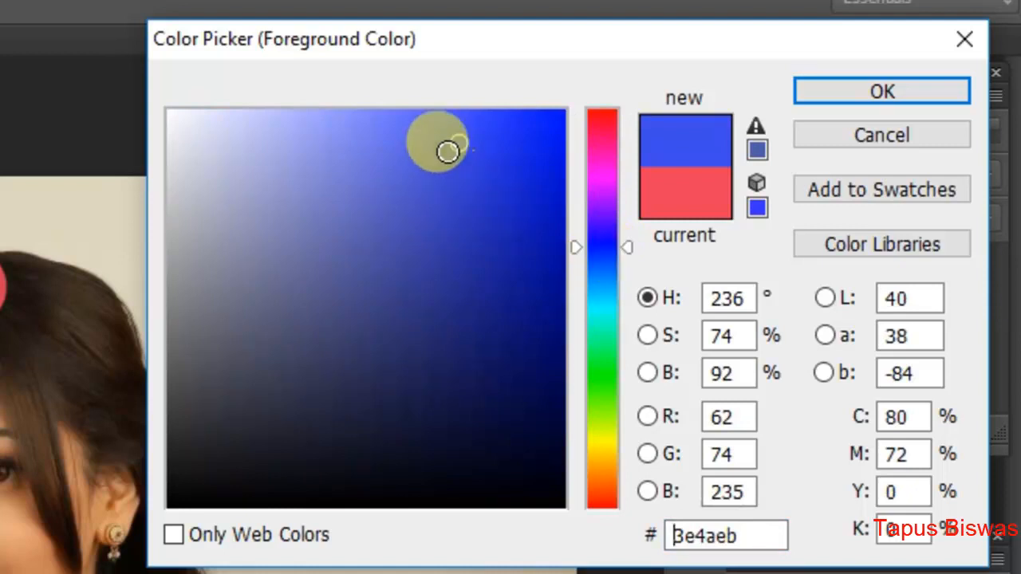
left_click(536, 132)
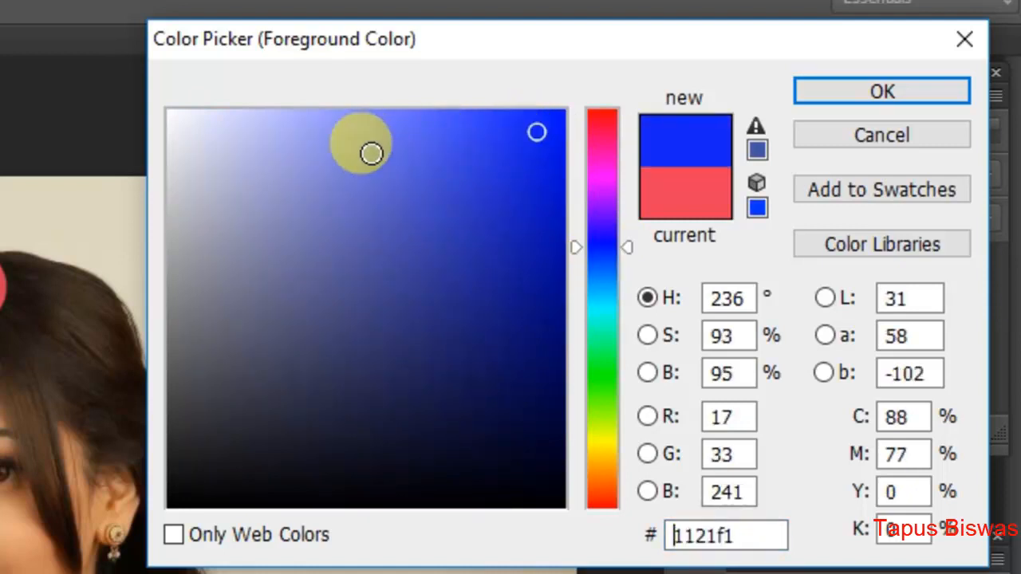
left_click(371, 153)
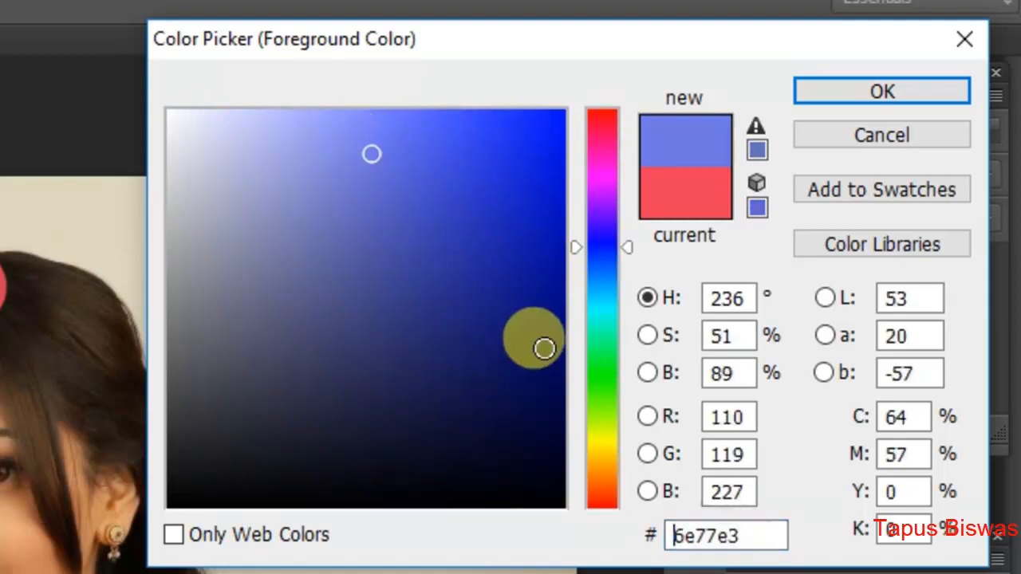
left_click(534, 342)
left_click(462, 200)
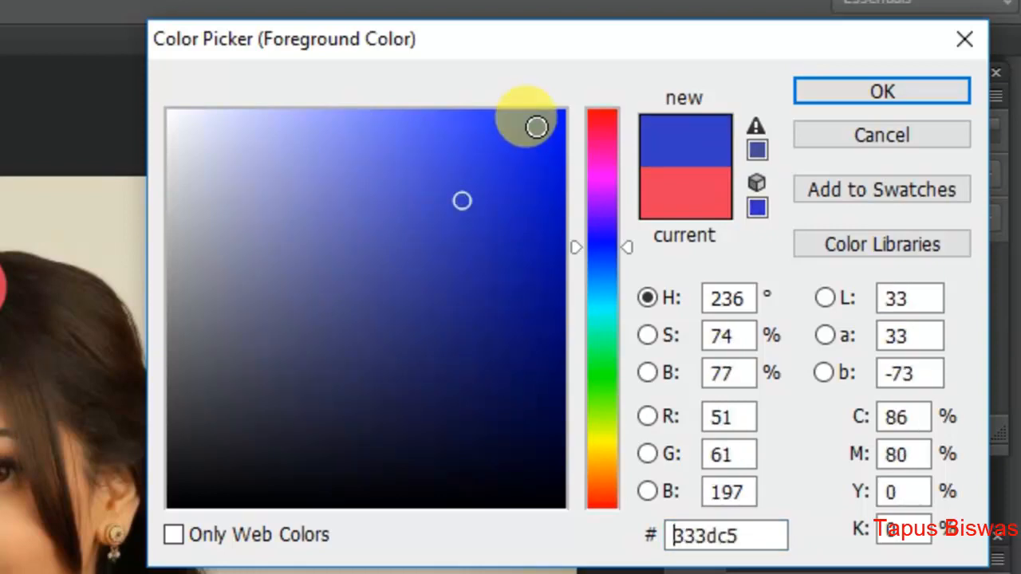
left_click(540, 129)
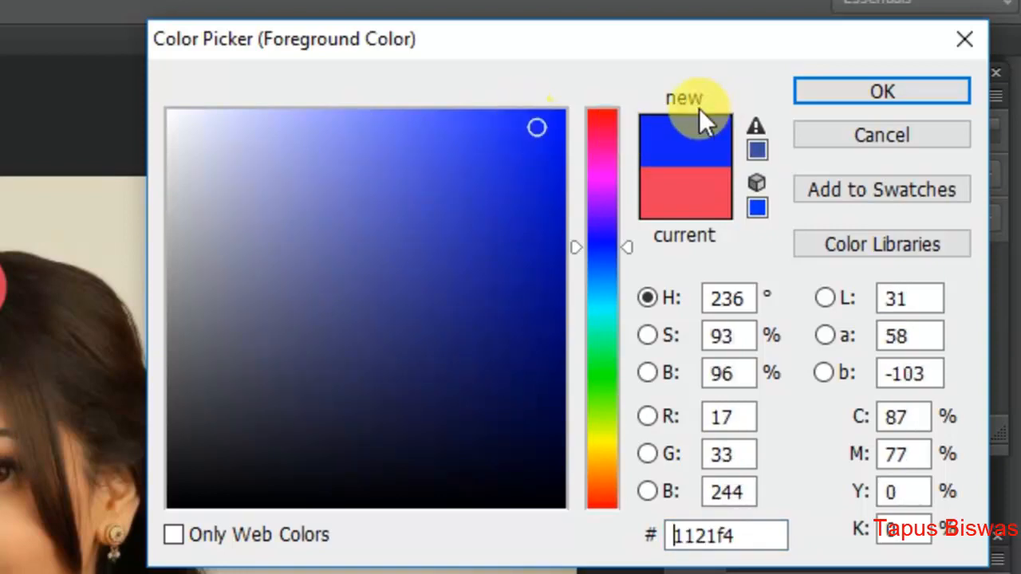
left_click(844, 86)
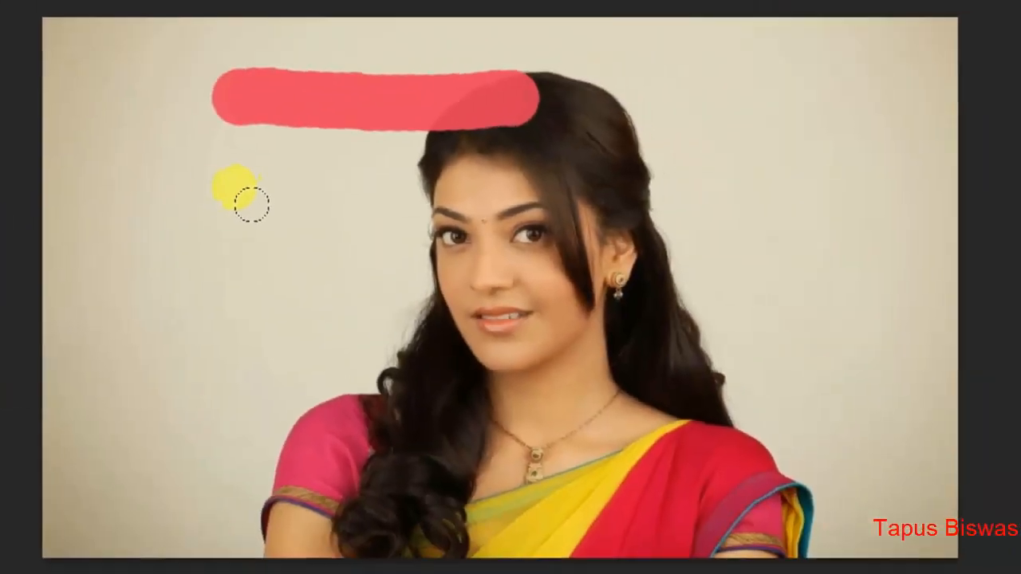
mouse_move(249, 212)
left_mouse_down()
mouse_move(441, 197)
mouse_move(462, 209)
left_mouse_up()
mouse_move(252, 276)
left_mouse_down()
mouse_move(395, 266)
mouse_move(413, 276)
left_mouse_up()
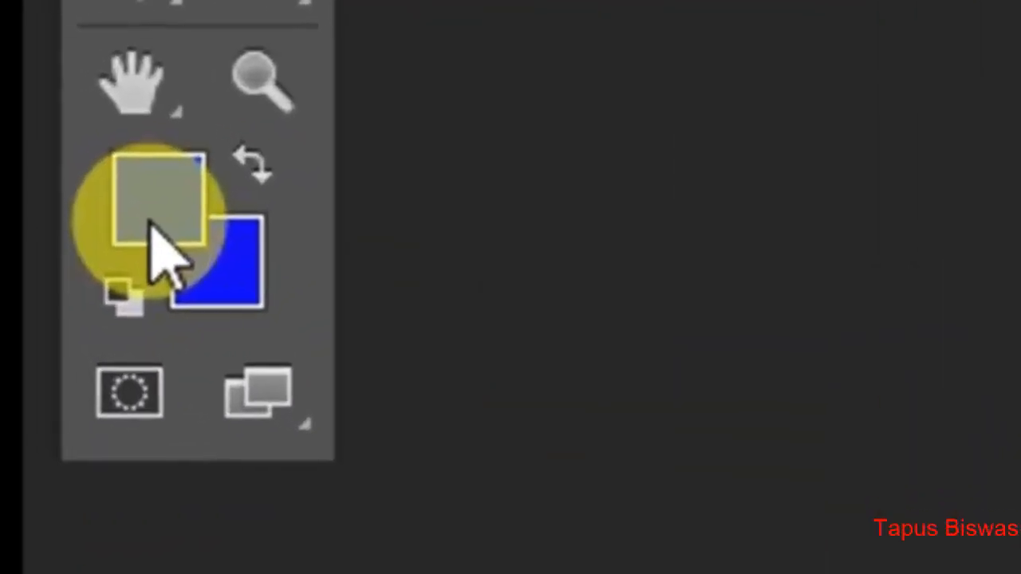
Change the foreground colour to green (R 46, G 236, B 8) and paint a horizontal stroke beside the top of the hair.
left_click(148, 218)
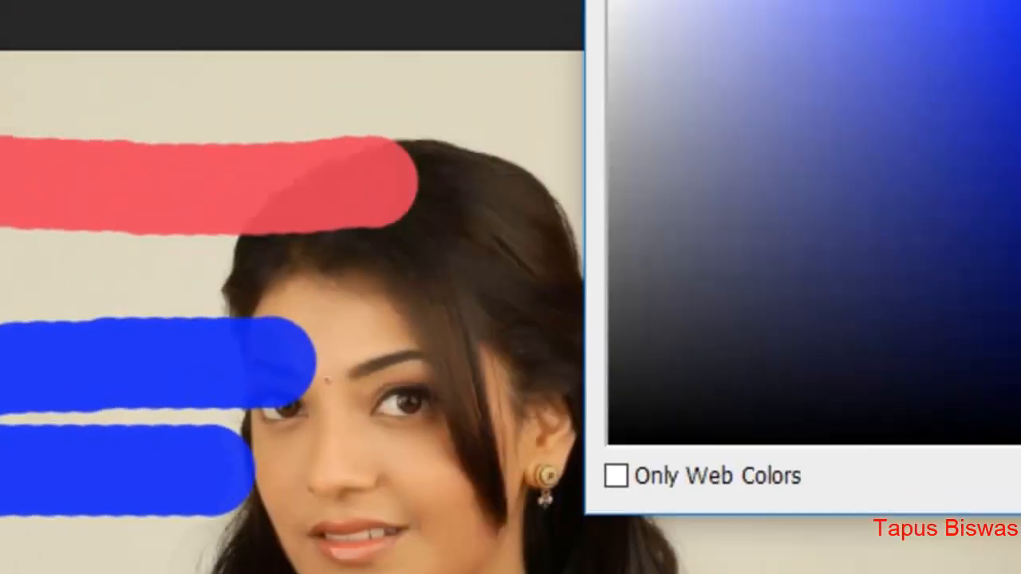
left_click(606, 384)
left_click_drag(543, 134, 556, 155)
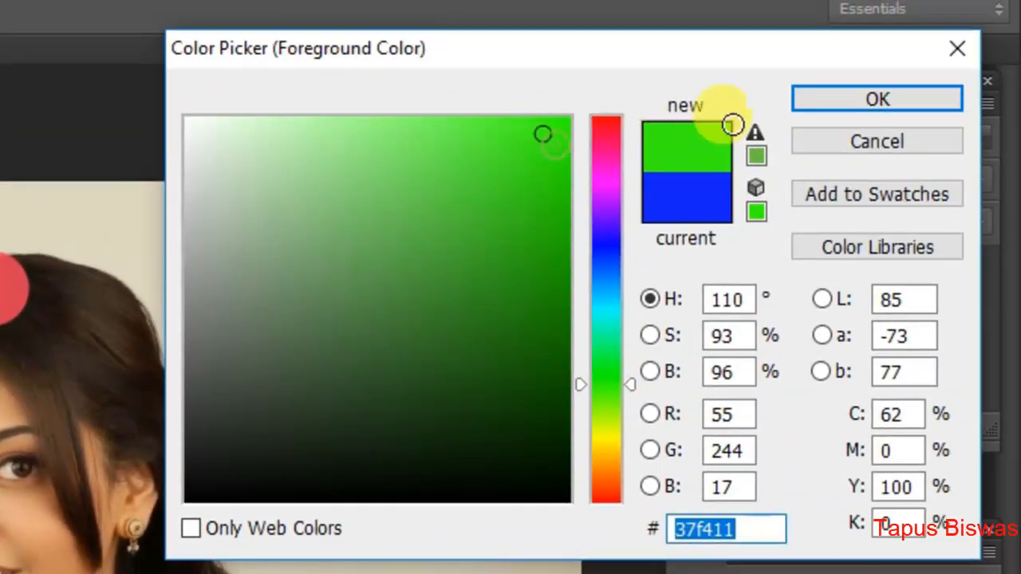
left_click(833, 103)
left_click_drag(159, 273, 372, 260)
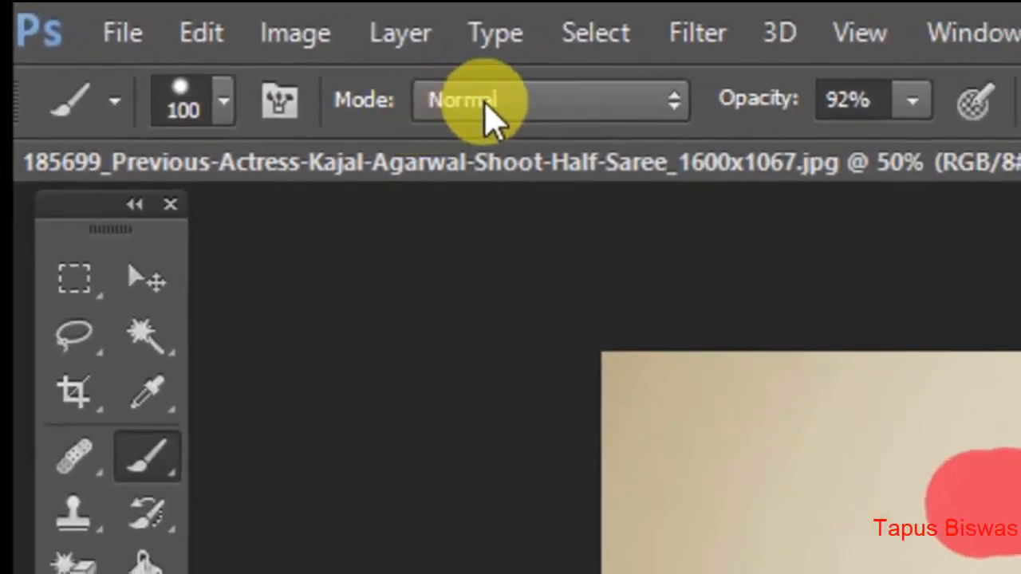
Set the brush blending mode to Multiply and paint curved green strokes across the coloured stripes and the hair.
left_click(503, 110)
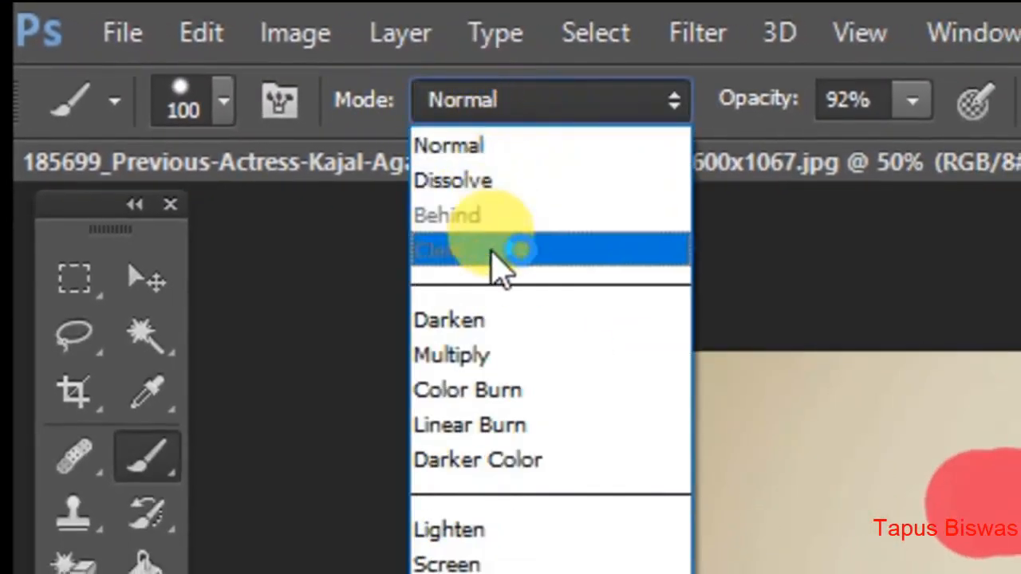
left_click(495, 357)
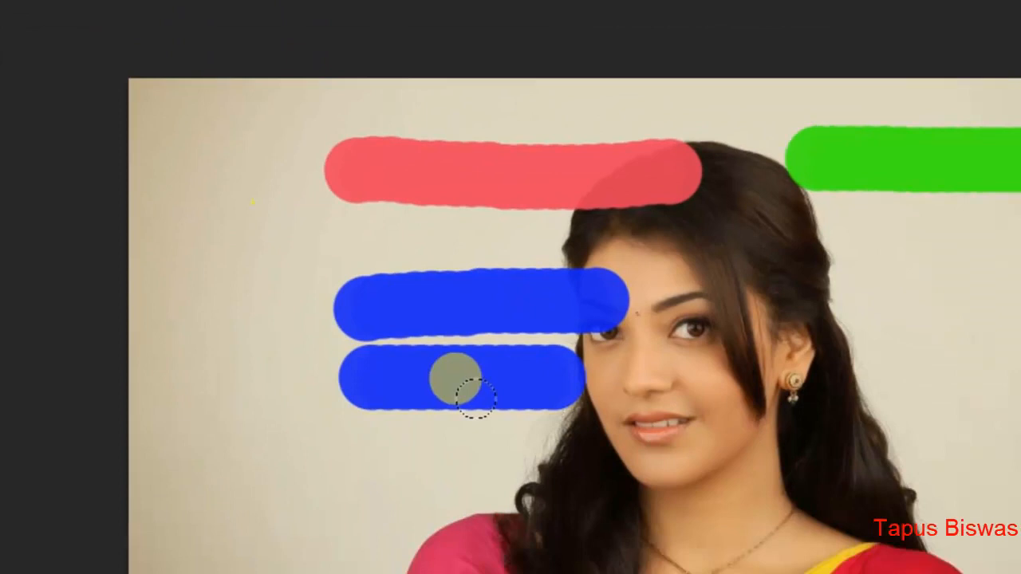
mouse_move(345, 398)
left_mouse_down()
mouse_move(361, 324)
mouse_move(499, 206)
mouse_move(606, 159)
mouse_move(742, 171)
left_mouse_up()
mouse_move(549, 95)
left_mouse_down()
mouse_move(652, 67)
mouse_move(671, 89)
mouse_move(565, 179)
mouse_move(530, 189)
left_mouse_up()
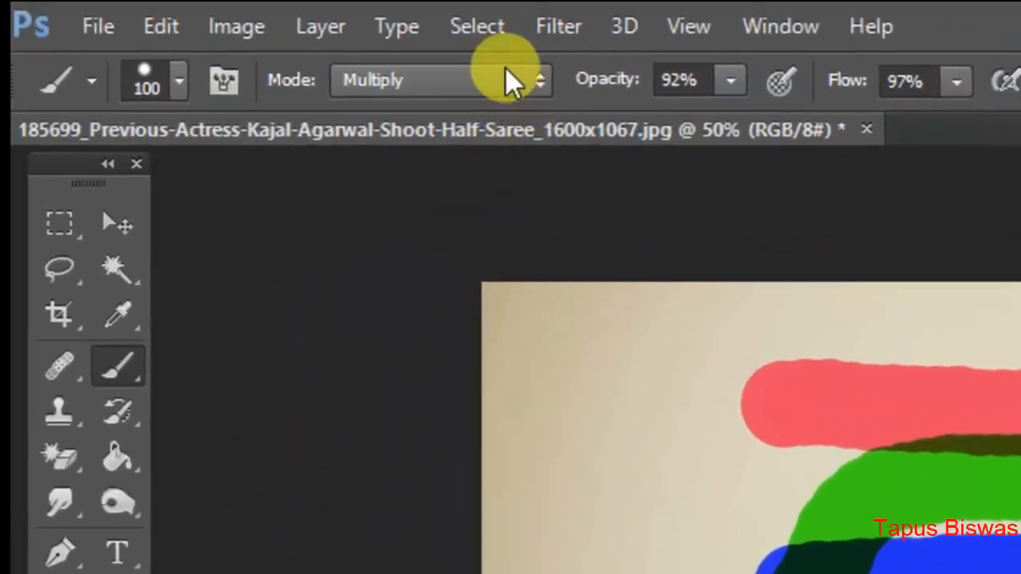
Switch the brush mode to Screen and paint a long winding green stroke across the blue stripes and the lower face.
left_click(513, 79)
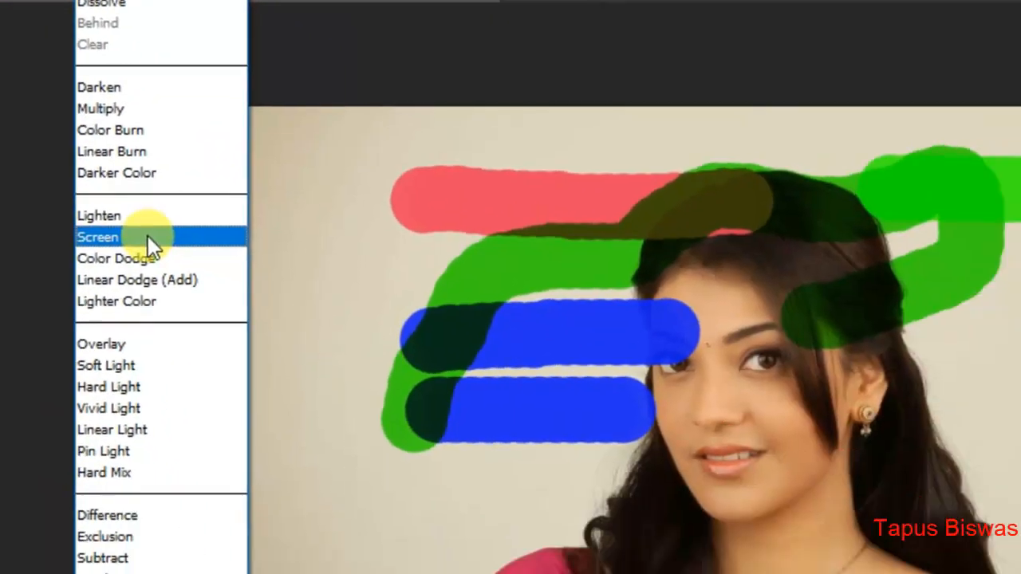
left_click(358, 453)
mouse_move(98, 257)
left_mouse_down()
mouse_move(299, 207)
mouse_move(447, 303)
mouse_move(666, 276)
mouse_move(626, 160)
mouse_move(647, 192)
left_mouse_up()
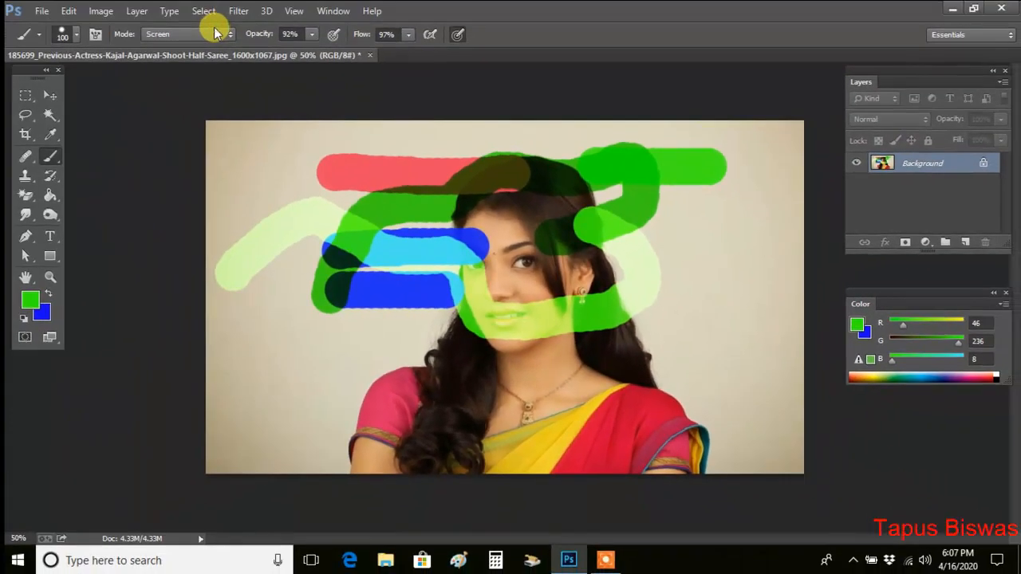
Return the brush mode to Normal and paint two short horizontal green strokes, one on the background and one over the curly hair.
left_click(214, 34)
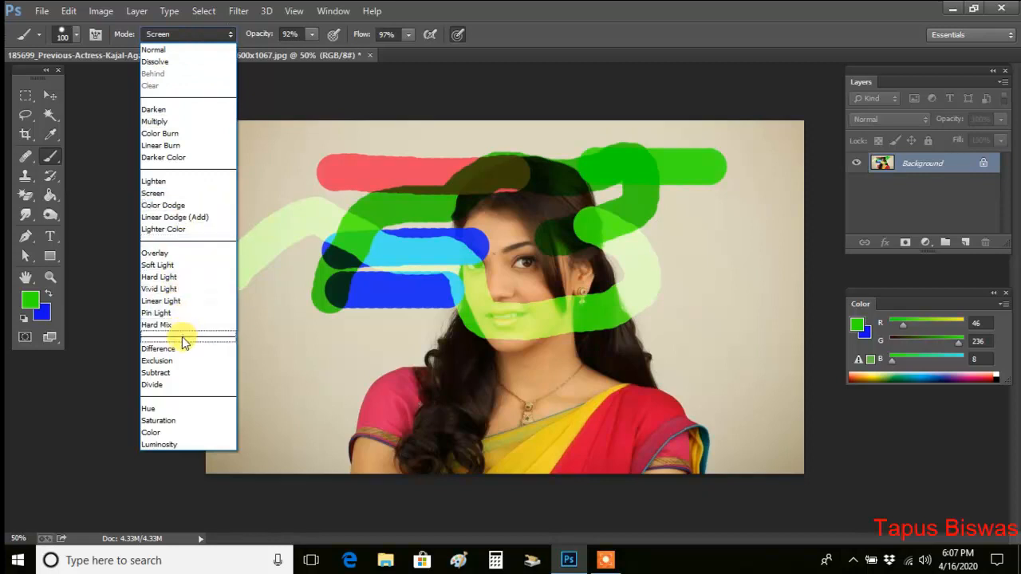
left_click(160, 50)
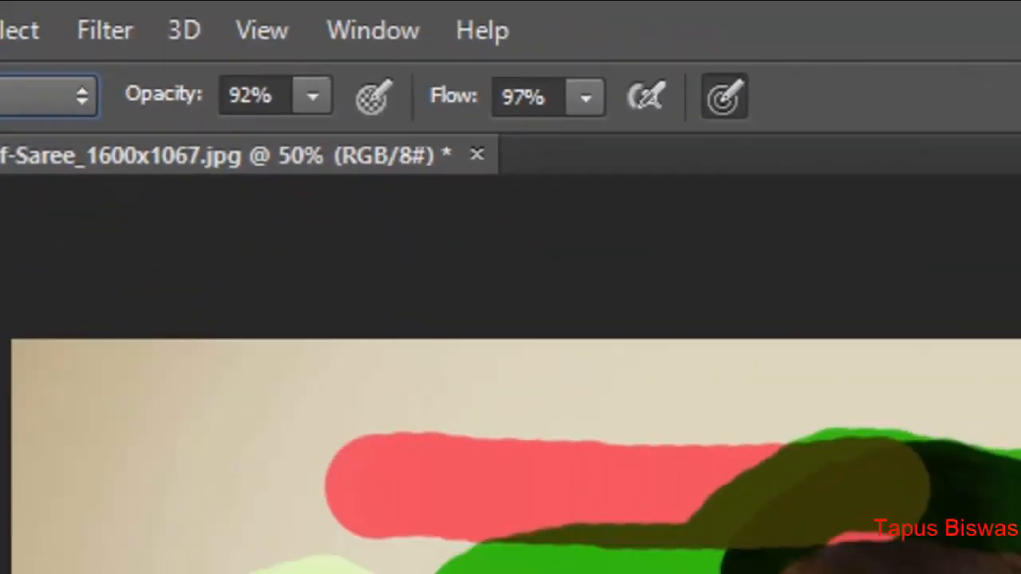
left_click_drag(165, 392, 217, 401)
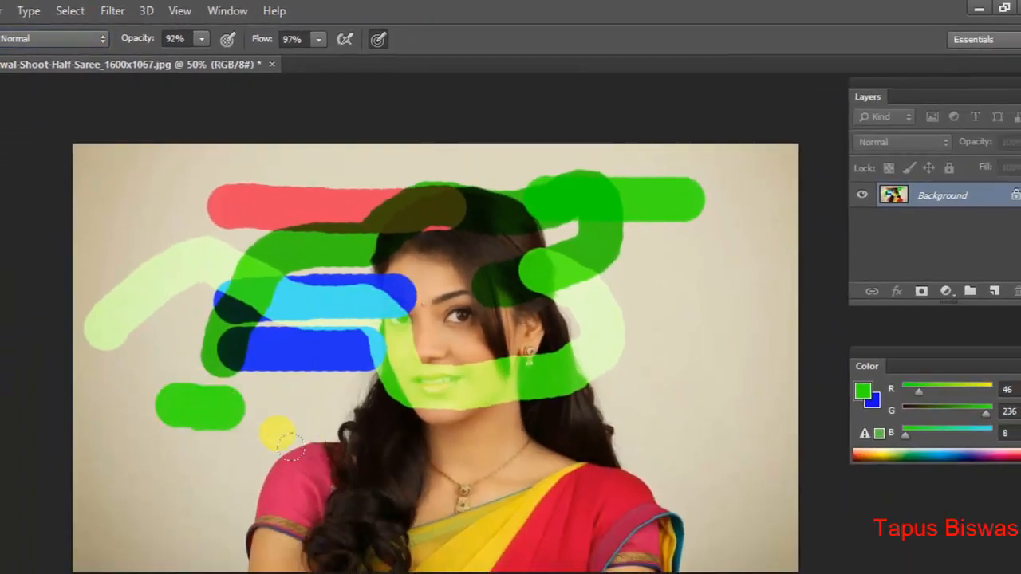
left_click_drag(280, 460, 397, 455)
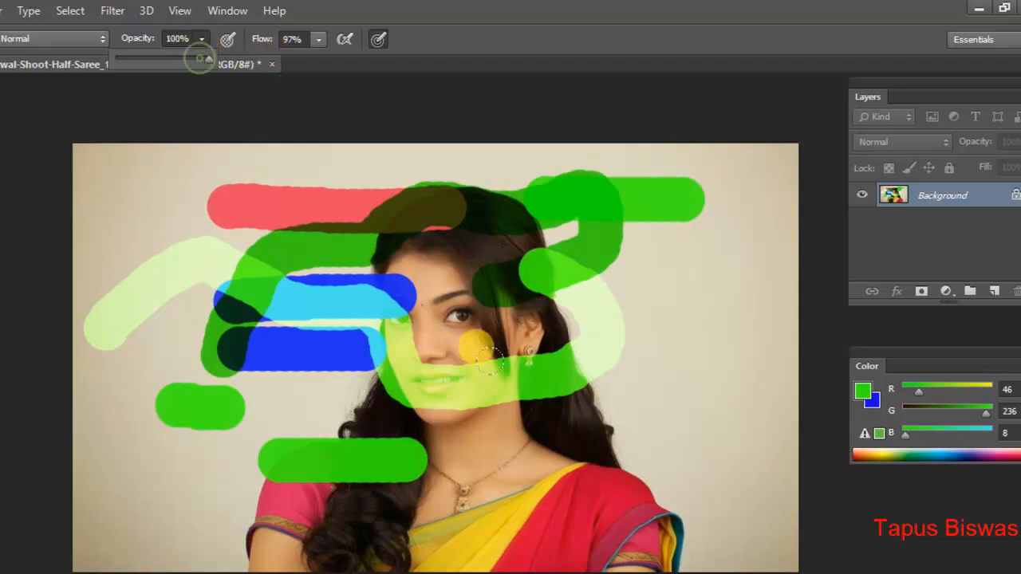
Paint a horizontal green stroke above the red-sleeved shoulder at 100% brush opacity and another below it at 56%.
left_click_drag(519, 445, 618, 451)
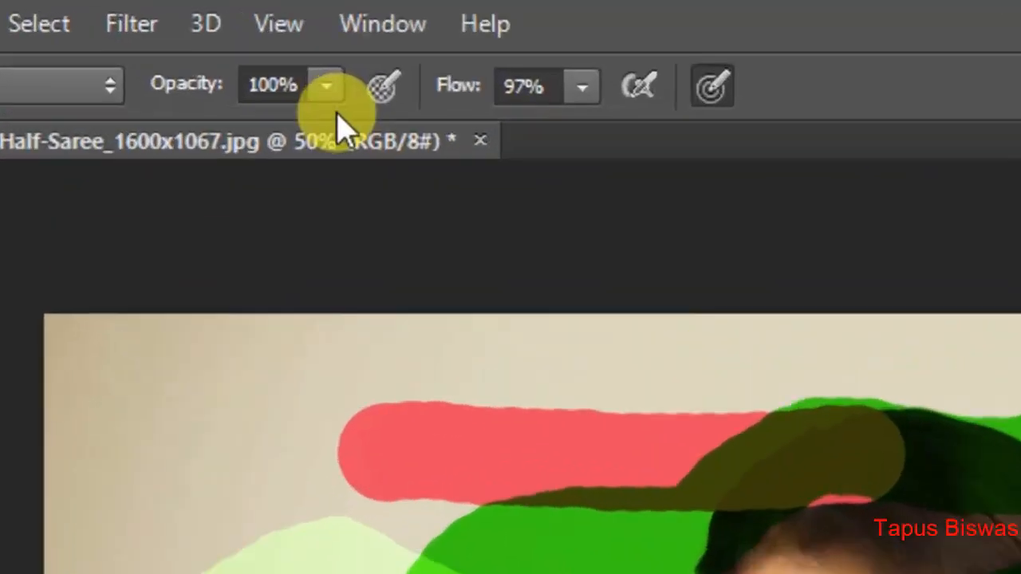
left_click(202, 39)
left_click_drag(203, 59, 163, 64)
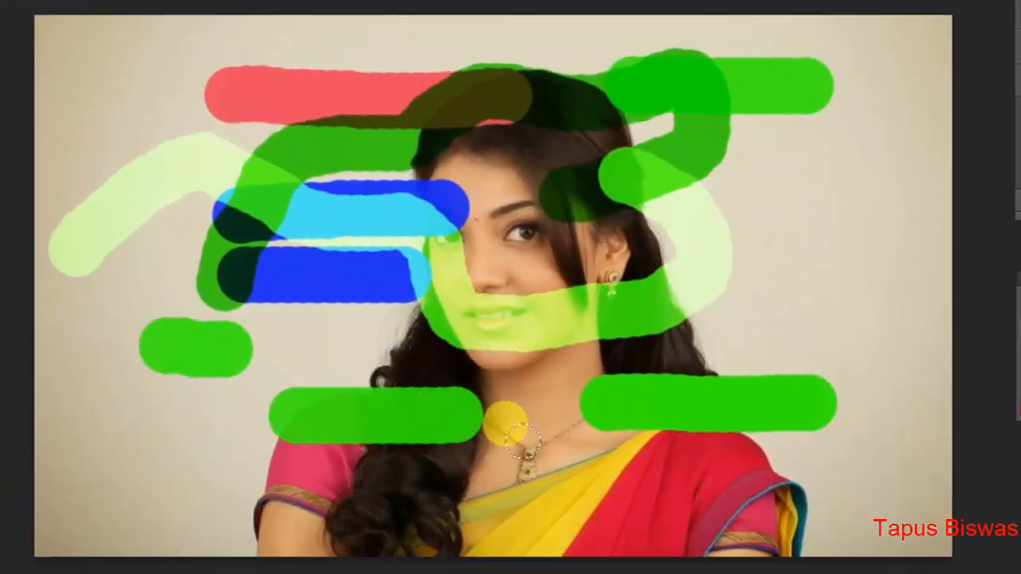
left_click_drag(606, 472, 746, 461)
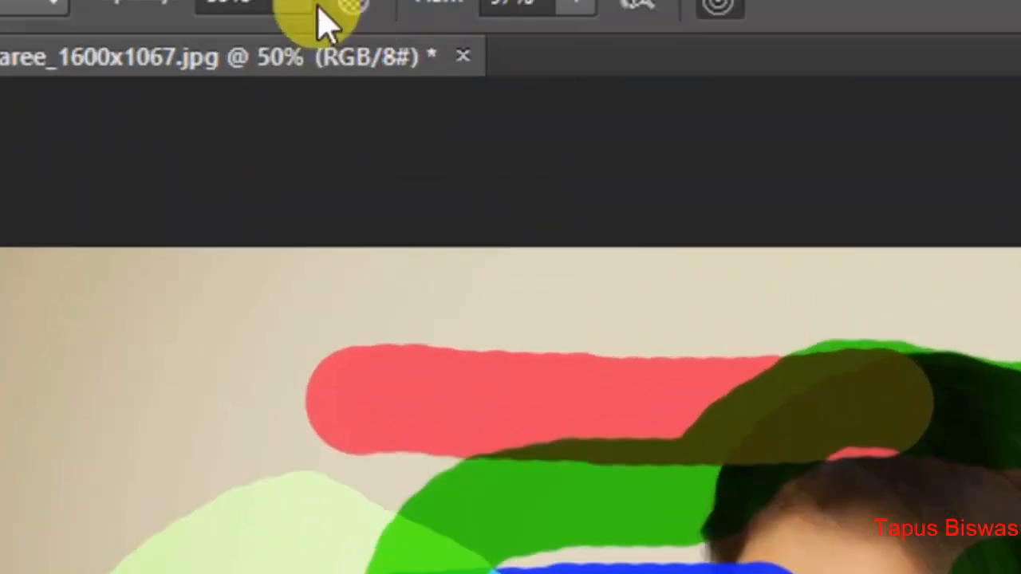
Lower the brush opacity to 30% and paint a short, nearly vertical green stroke on the background beside the hair.
left_click(285, 4)
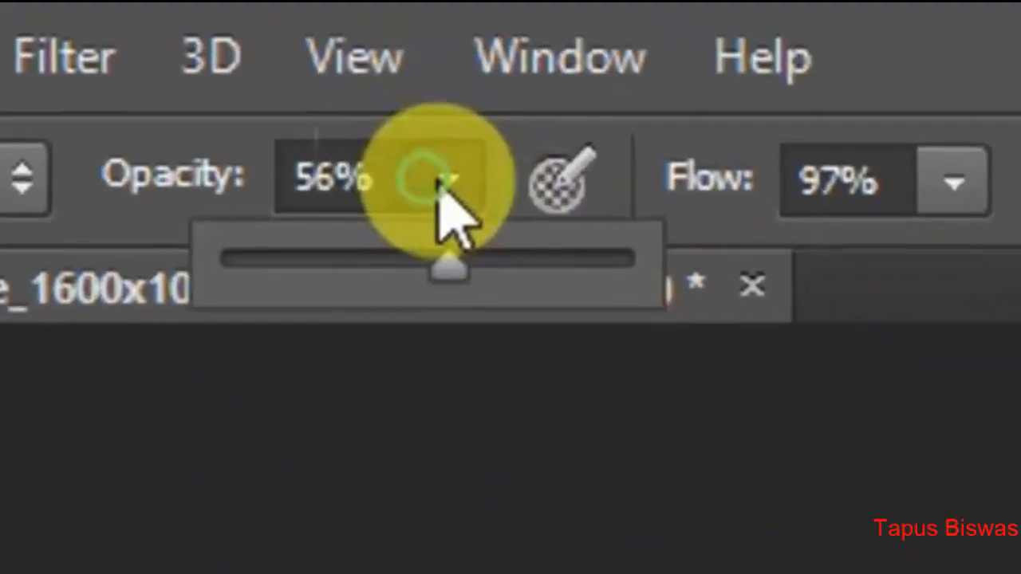
left_click_drag(283, 47, 243, 48)
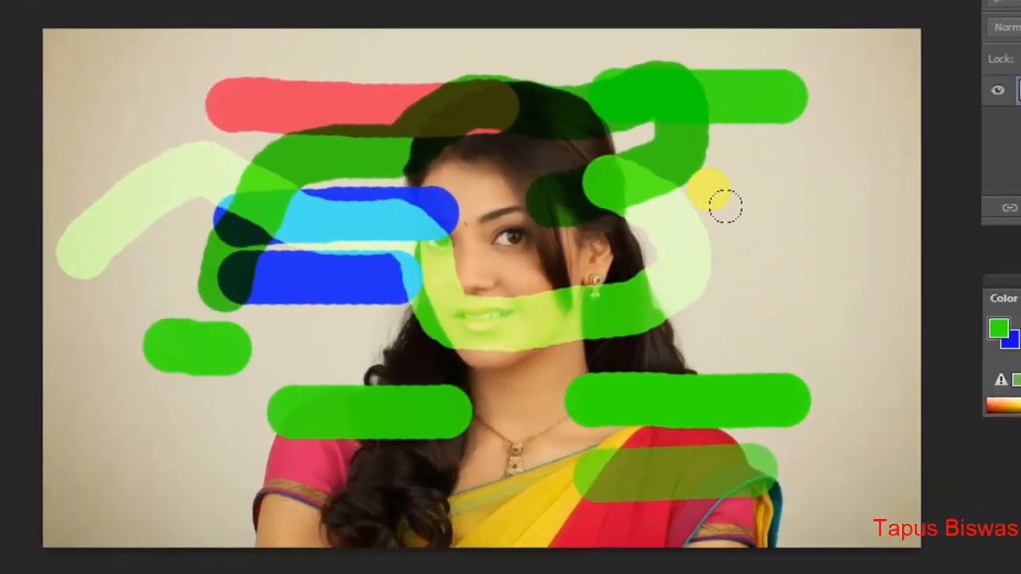
left_click_drag(743, 218, 757, 324)
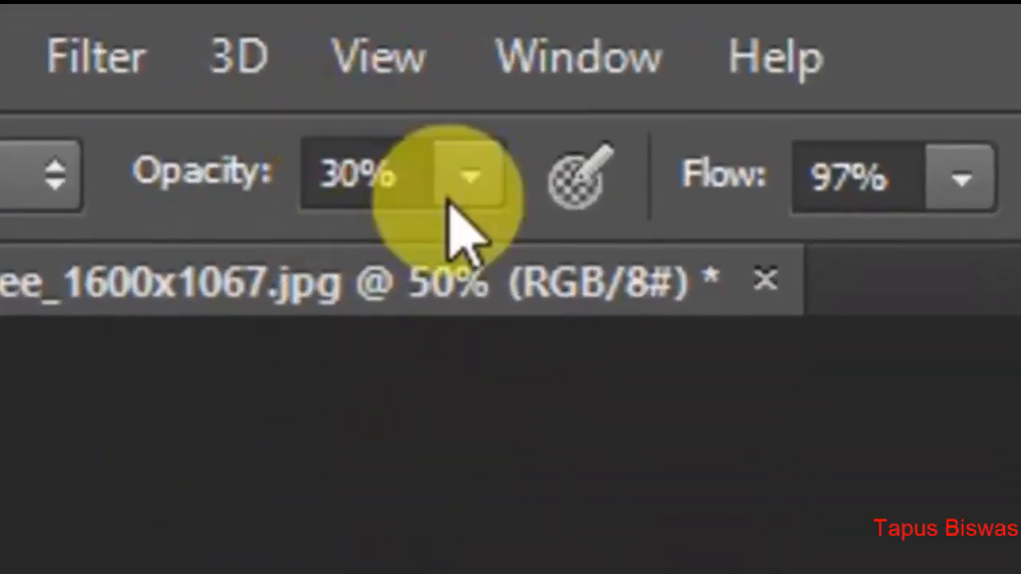
Raise the brush opacity to its maximum and paint a short slanted green stroke in the photo's upper-left corner.
left_click(451, 164)
left_click_drag(474, 261, 843, 269)
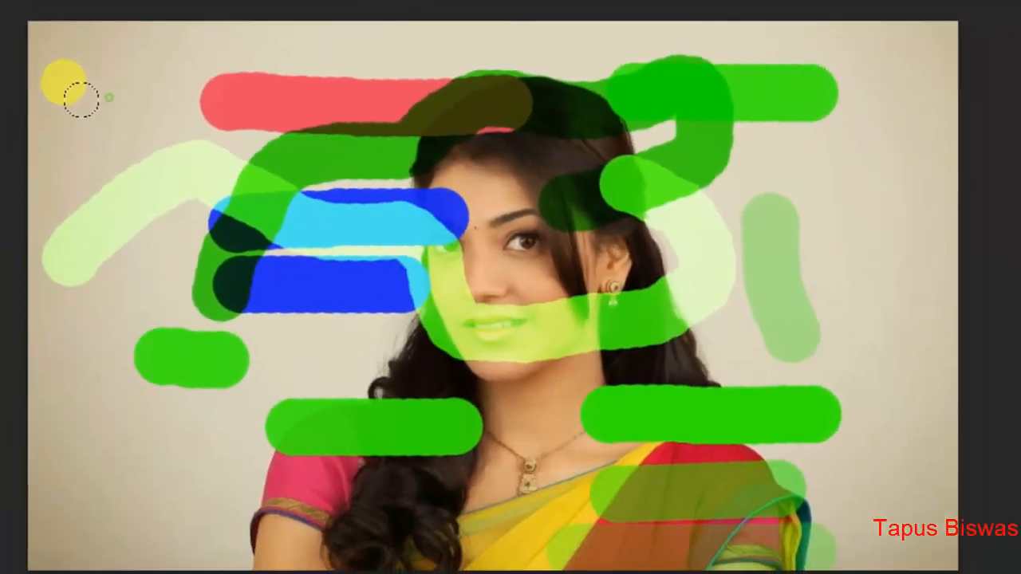
mouse_move(81, 99)
left_mouse_down()
mouse_move(76, 150)
mouse_move(114, 50)
mouse_move(75, 168)
left_mouse_up()
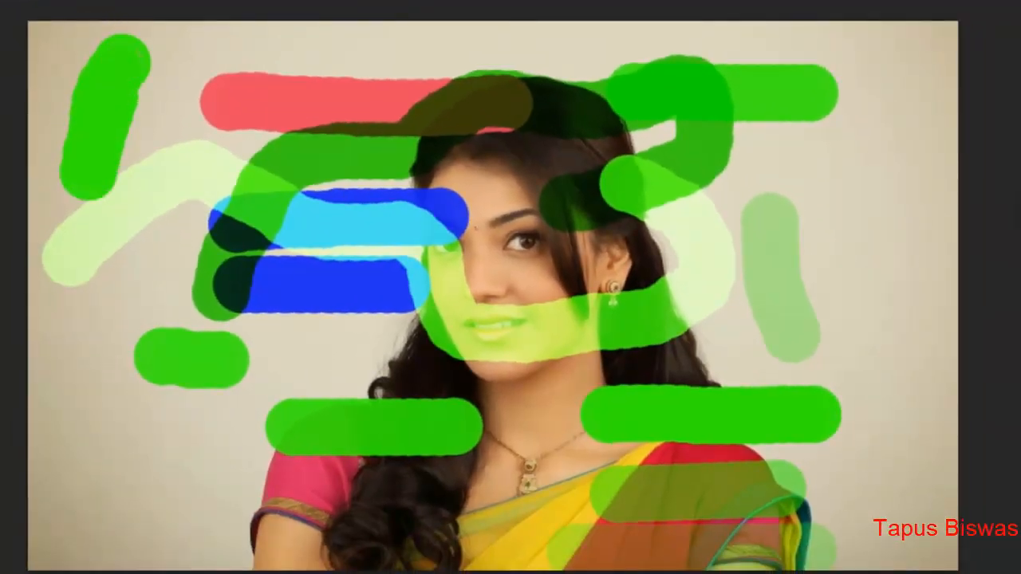
Paint a slanted green stroke down the photo's left side at 68% opacity, lower the flow to 68%, and paint a bent stroke near the lower-left corner.
mouse_move(140, 210)
left_mouse_down()
mouse_move(90, 296)
mouse_move(94, 413)
left_mouse_up()
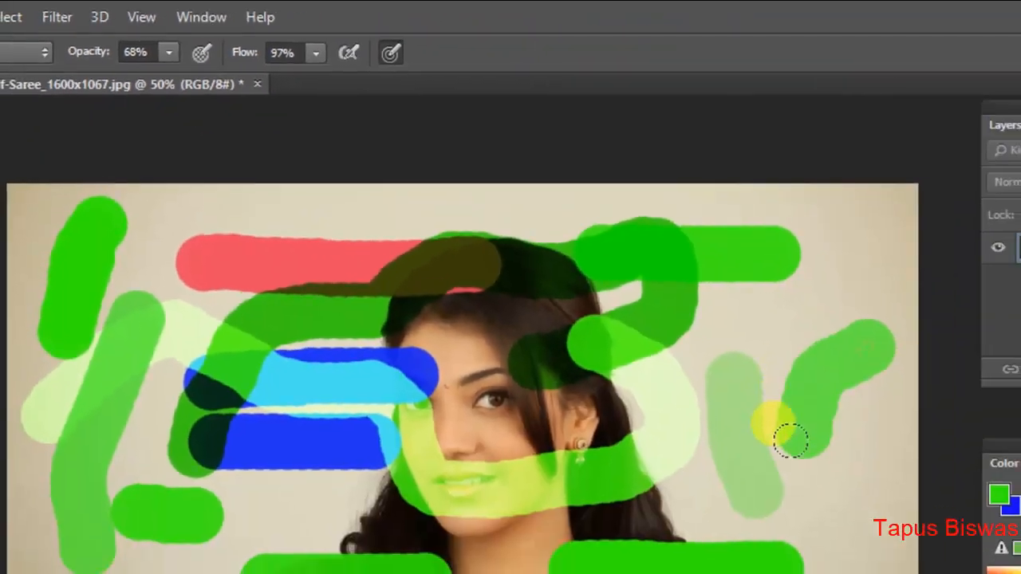
left_click(519, 97)
left_click_drag(325, 78, 291, 78)
mouse_move(356, 471)
left_mouse_down()
mouse_move(297, 495)
mouse_move(390, 526)
left_mouse_up()
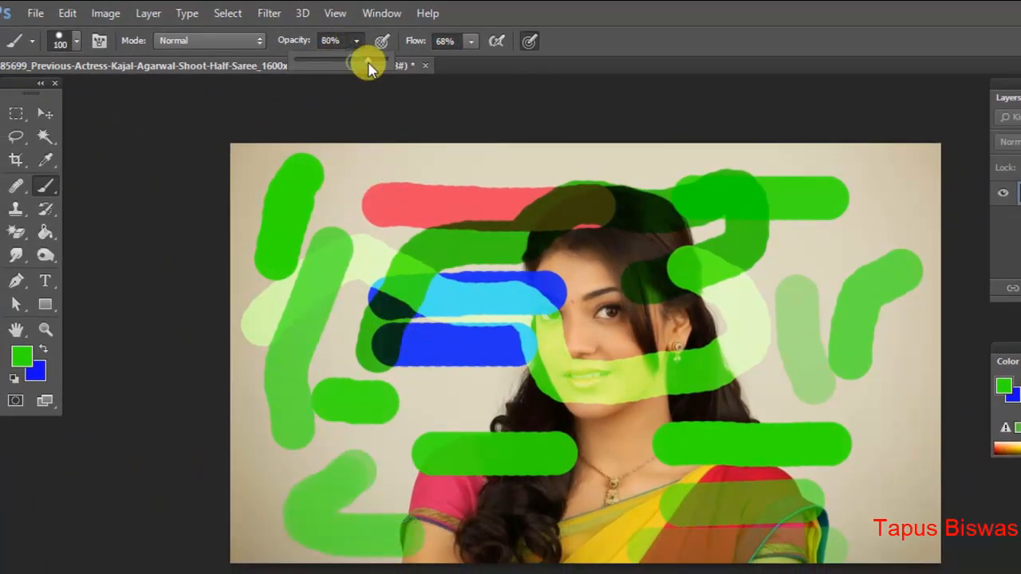
Paint overlapping green brush strokes across the pink stroke, the blue stroke and the forehead hair at 80% opacity and 68% flow.
left_click(45, 329)
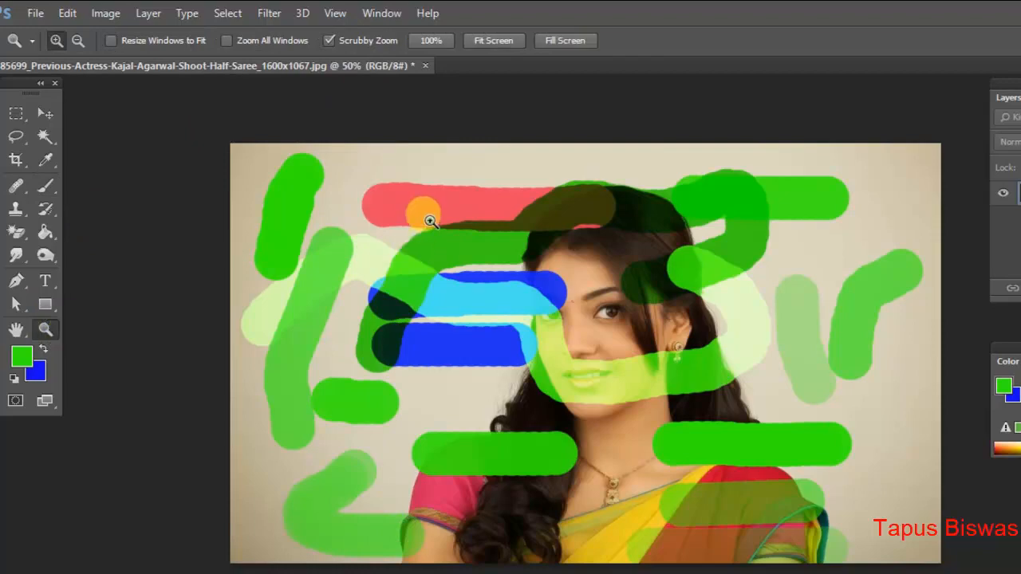
left_click(432, 220)
left_click(462, 262)
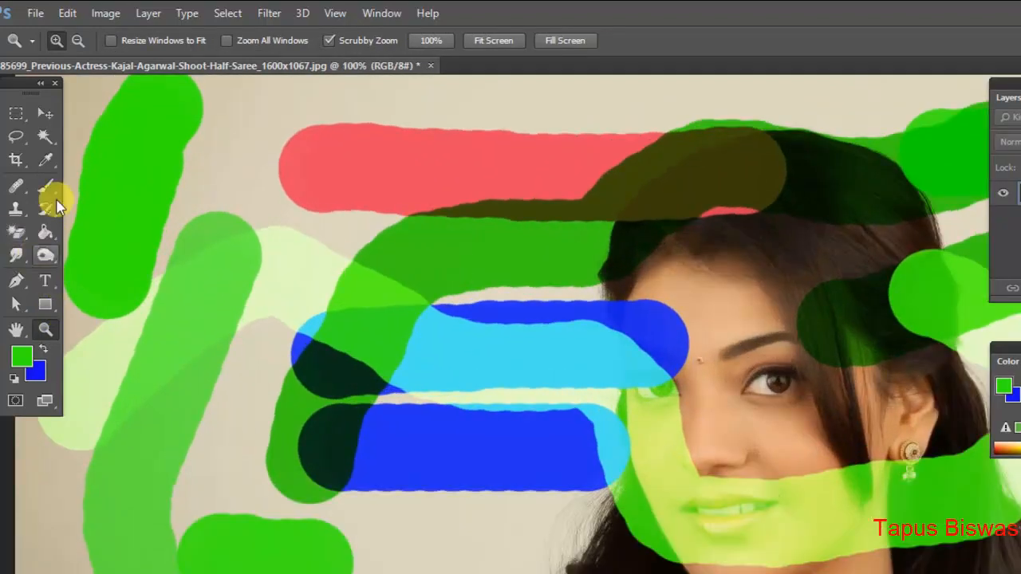
left_click(47, 187)
left_click(75, 187)
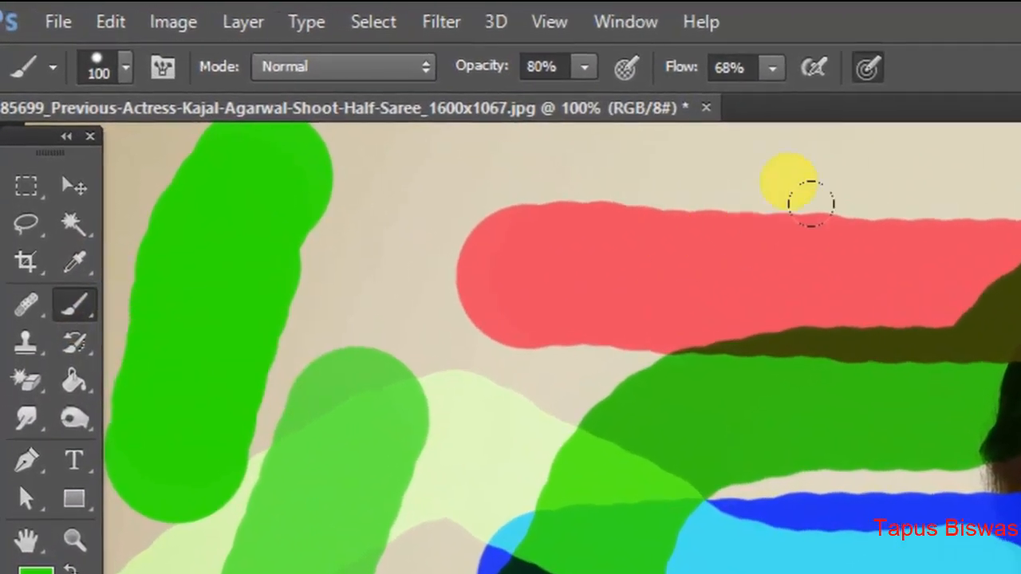
left_click_drag(510, 129, 387, 100)
mouse_move(657, 186)
left_mouse_down()
mouse_move(458, 268)
mouse_move(427, 404)
mouse_move(840, 458)
left_mouse_up()
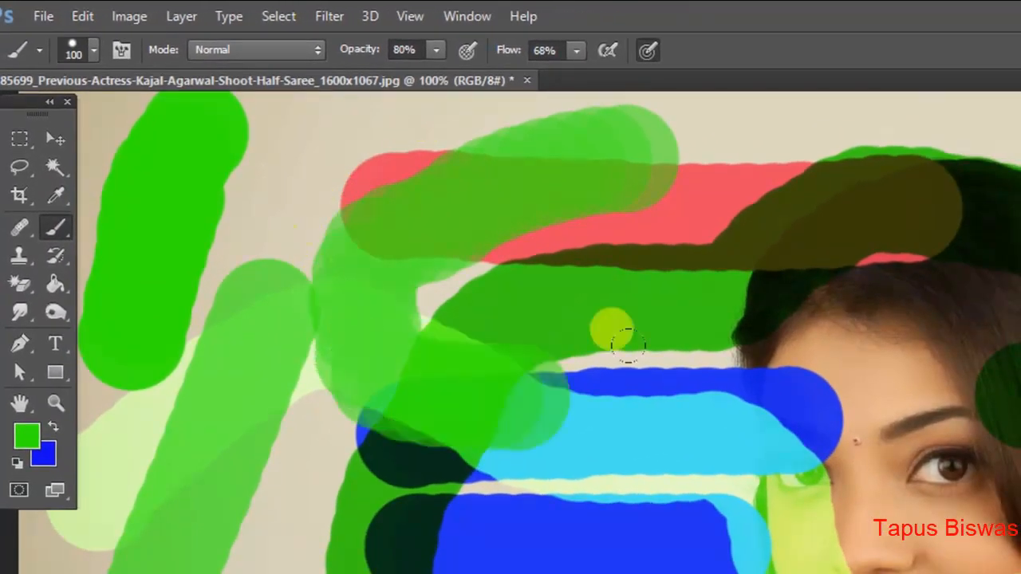
mouse_move(628, 344)
left_mouse_down()
mouse_move(779, 279)
mouse_move(899, 276)
mouse_move(911, 302)
mouse_move(965, 292)
left_mouse_up()
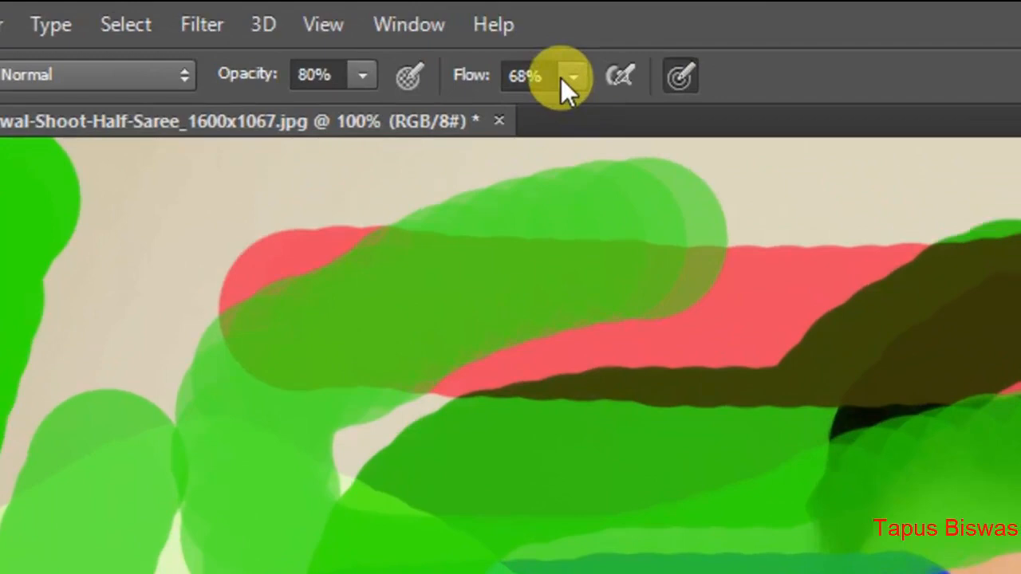
Raise the brush flow to 100% and paint a green stroke down over the dark hair above the forehead.
left_click(573, 52)
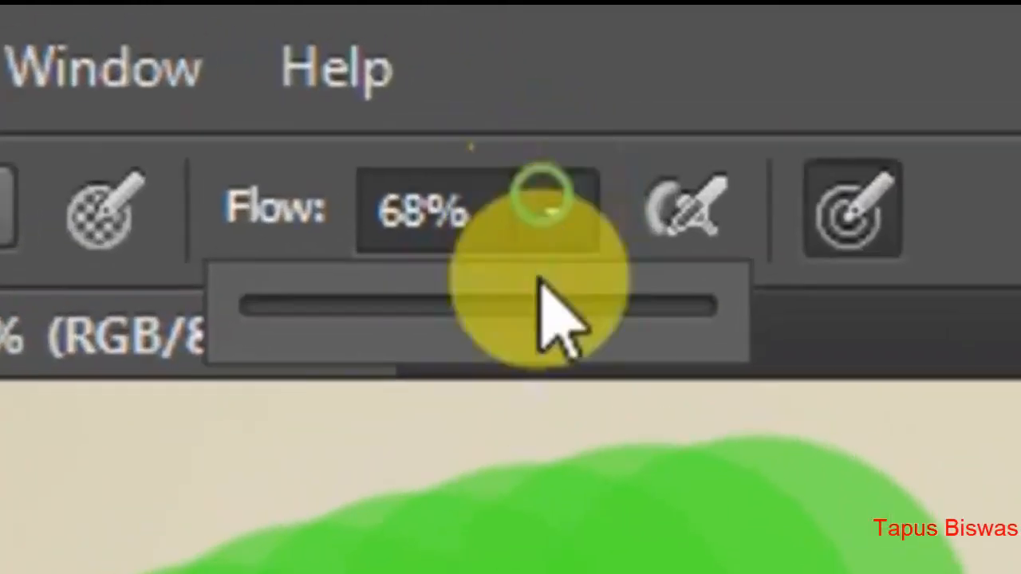
left_click_drag(569, 66, 1020, 125)
mouse_move(806, 176)
left_mouse_down()
mouse_move(699, 271)
mouse_move(637, 447)
left_mouse_up()
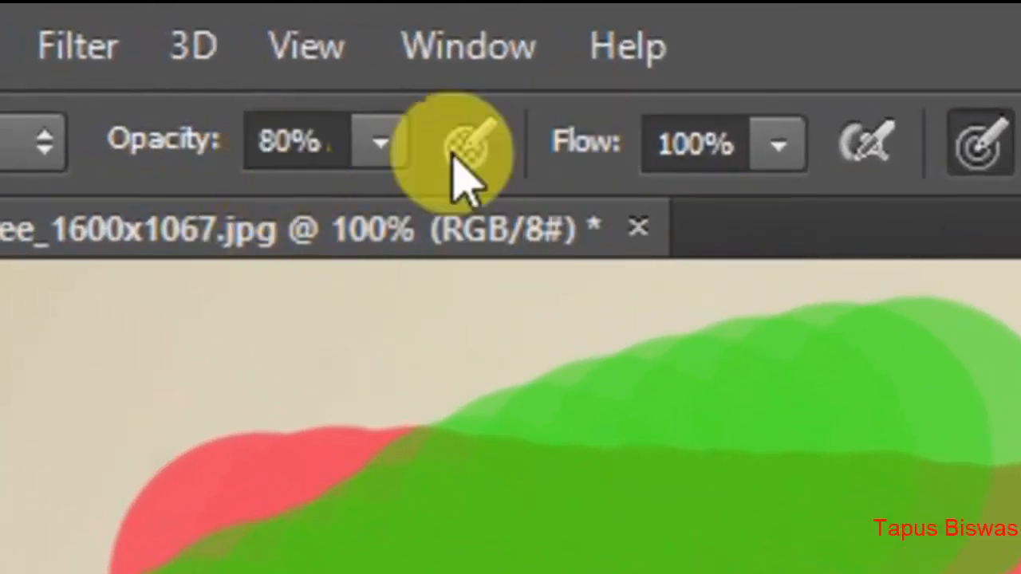
Raise the brush opacity to 100% and paint two overlapping solid green strokes over the pink stroke and the hairline.
left_click(368, 141)
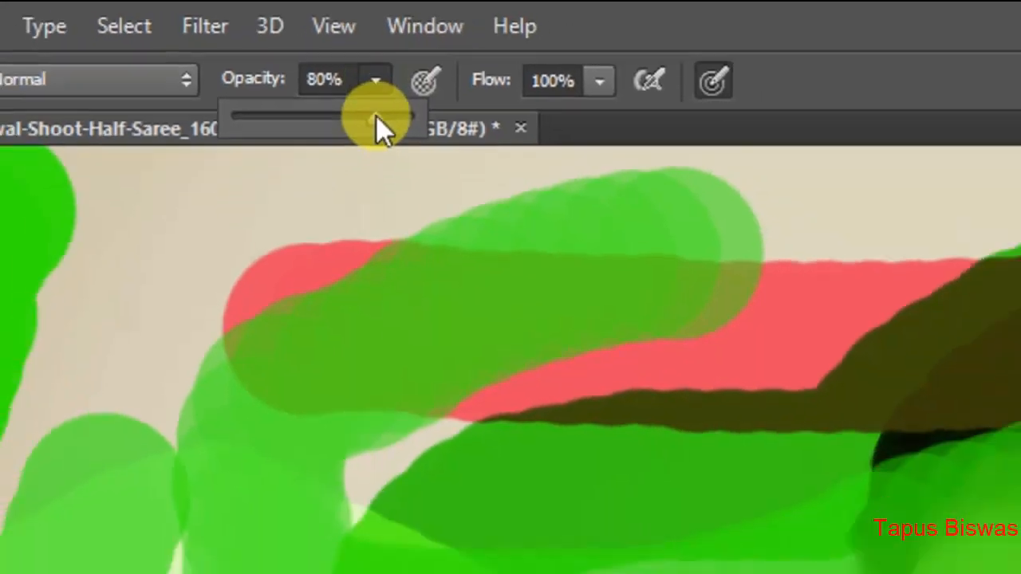
left_click_drag(377, 127, 866, 200)
left_click_drag(907, 240, 528, 239)
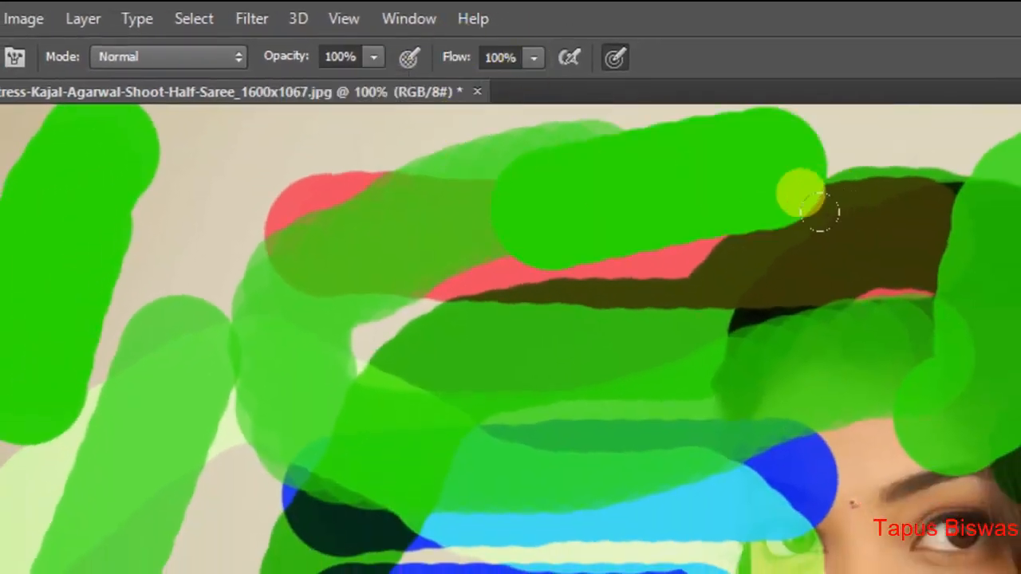
left_click_drag(821, 212, 649, 246)
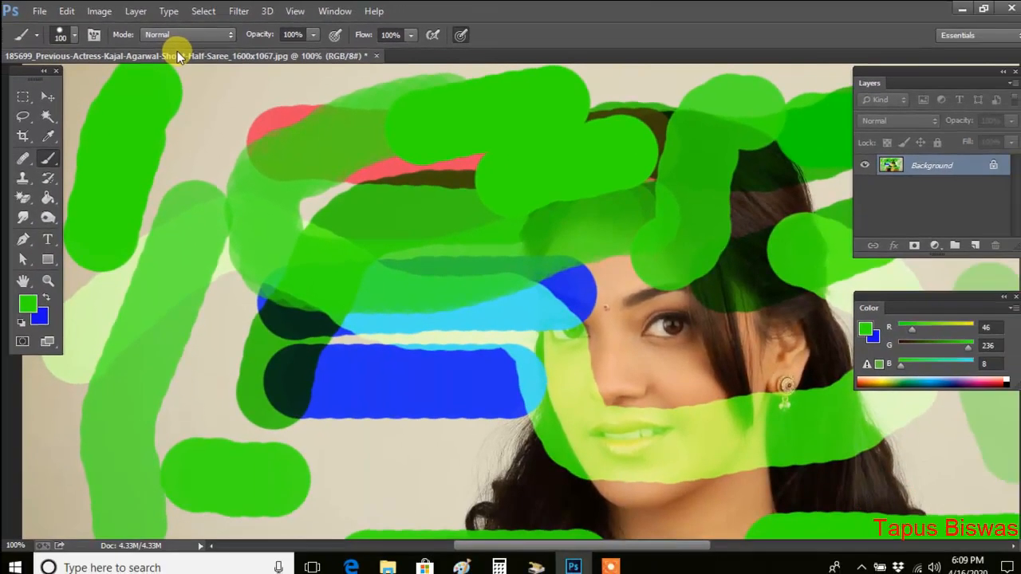
Open the portrait photo 2011072713117722681476629044.jpg from the Femal folder.
left_click(42, 15)
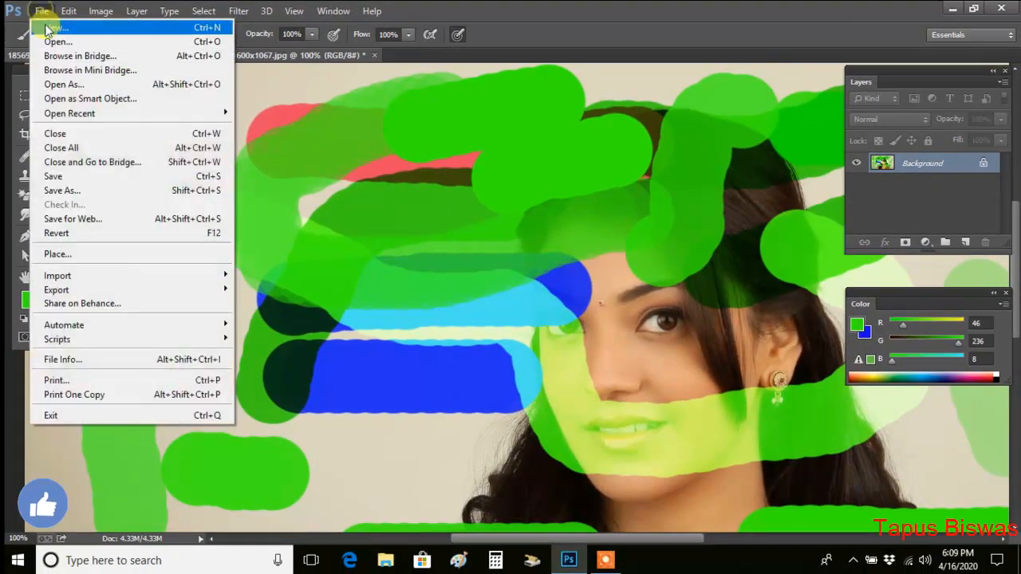
left_click(48, 39)
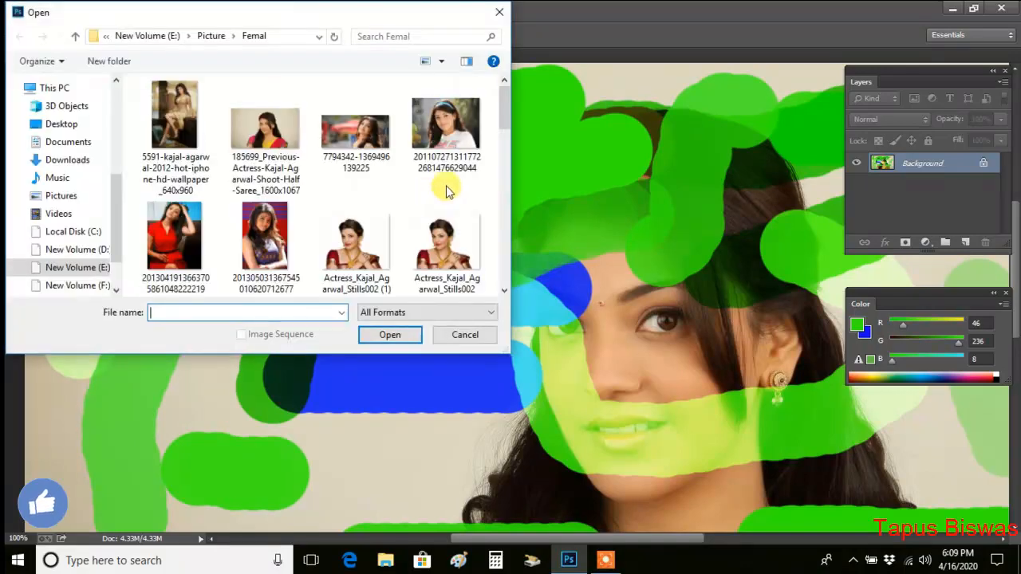
left_click(451, 140)
left_click(399, 336)
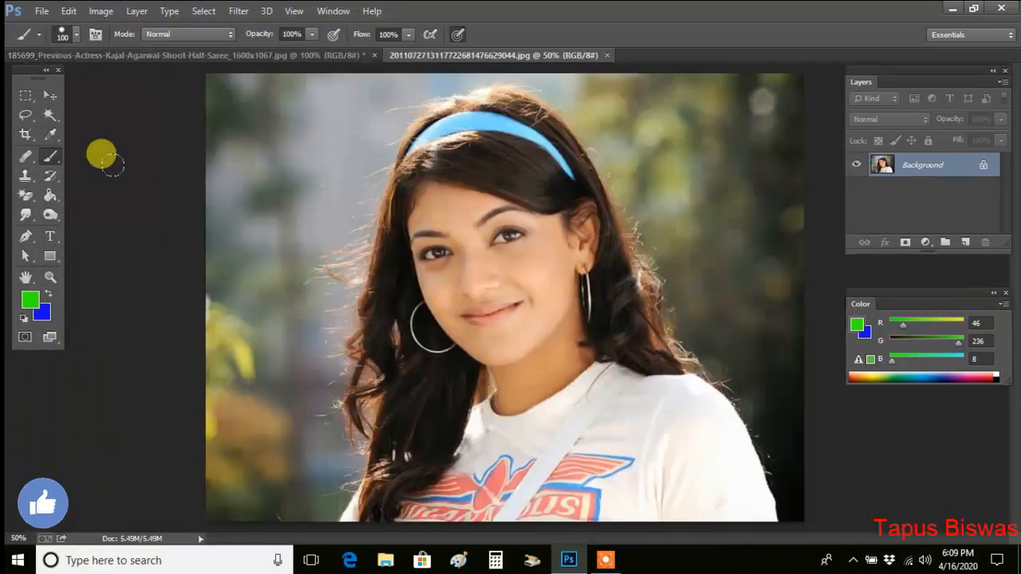
Paint a short horizontal green stroke in the new photo's upper-left background using the Brush tool at 100 px and 100% hardness.
right_click(50, 154)
left_click(106, 157)
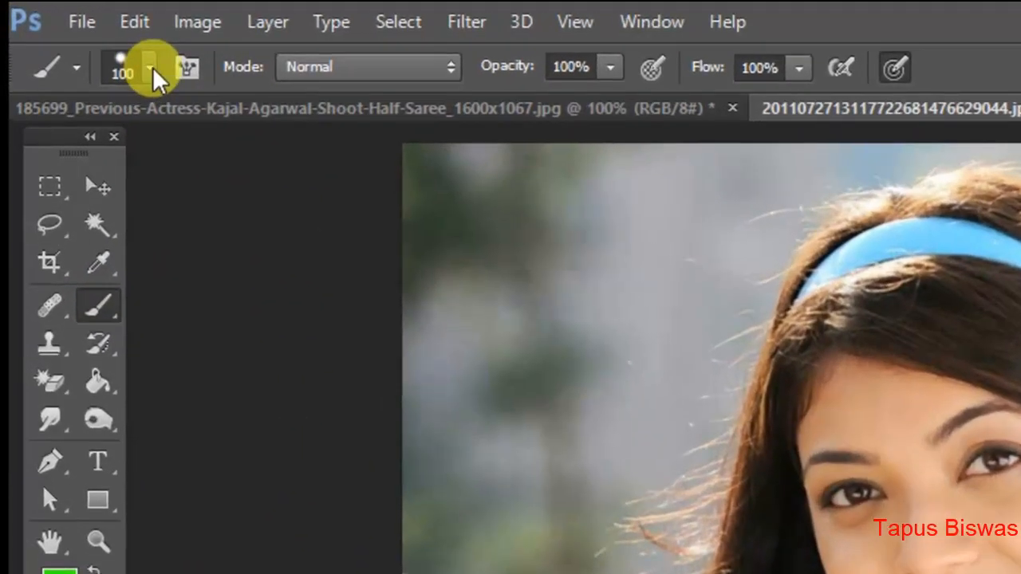
left_click(150, 69)
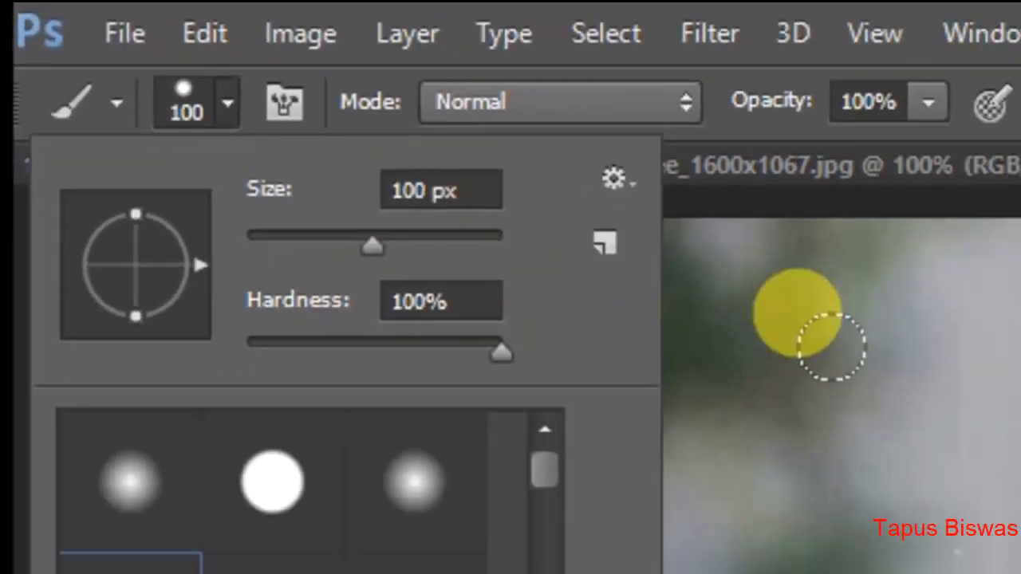
mouse_move(833, 345)
left_mouse_down()
mouse_move(955, 338)
mouse_move(1013, 356)
left_mouse_up()
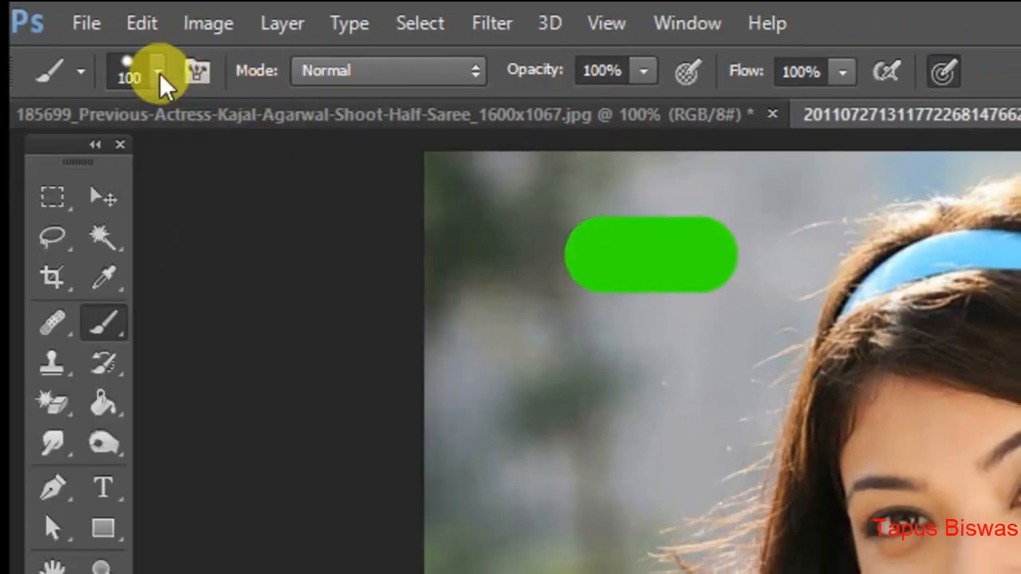
Set the brush size to 170 px and paint a thicker horizontal green stroke below the first one.
left_click(228, 120)
left_click_drag(242, 172, 292, 178)
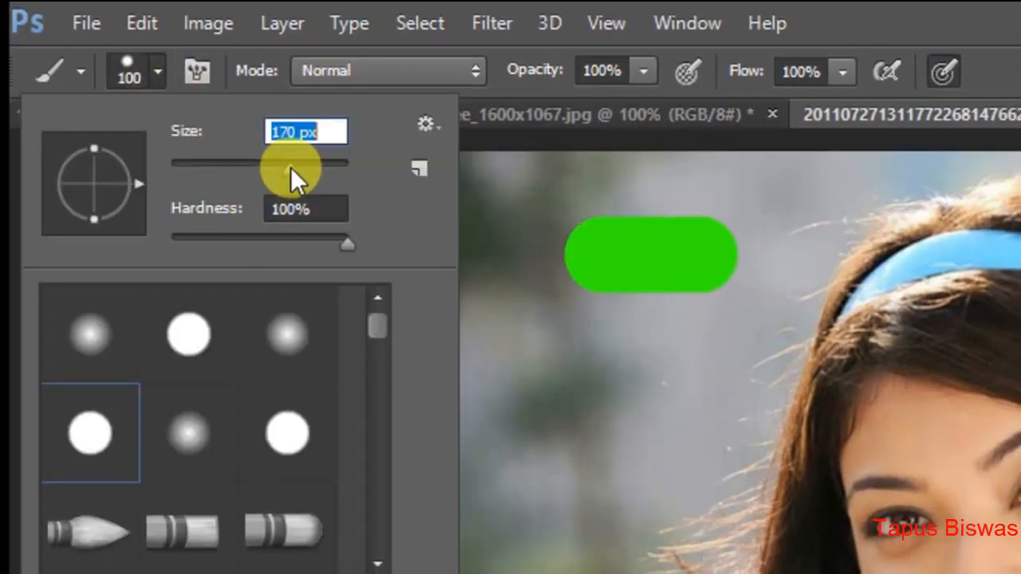
left_click_drag(596, 383, 722, 403)
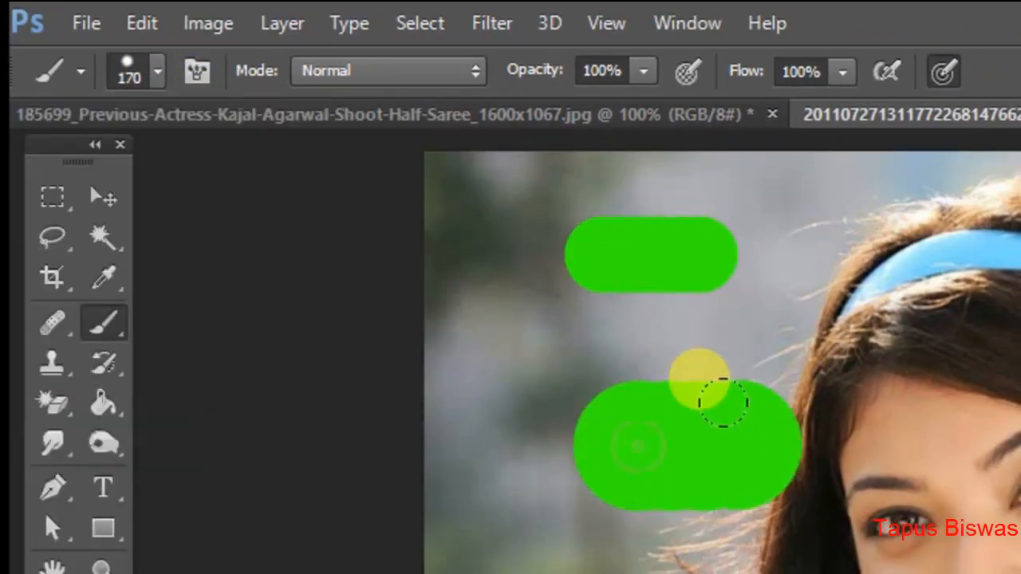
Set the brush size to 50 px and paint a thin horizontal green stroke across the hair below the blue headband.
left_click(158, 71)
left_click(319, 133)
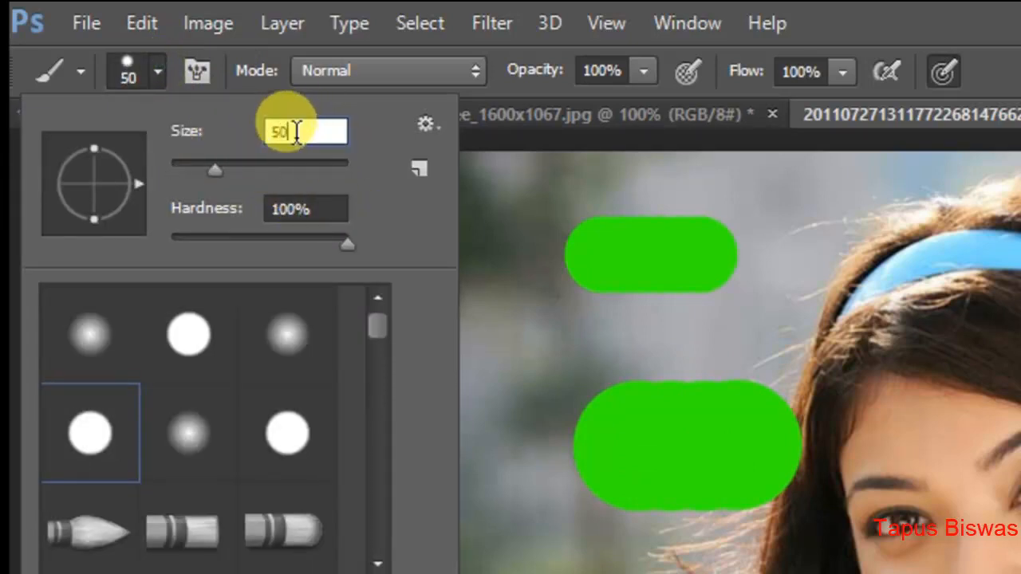
type("50")
key("Return")
left_click_drag(818, 301, 1020, 301)
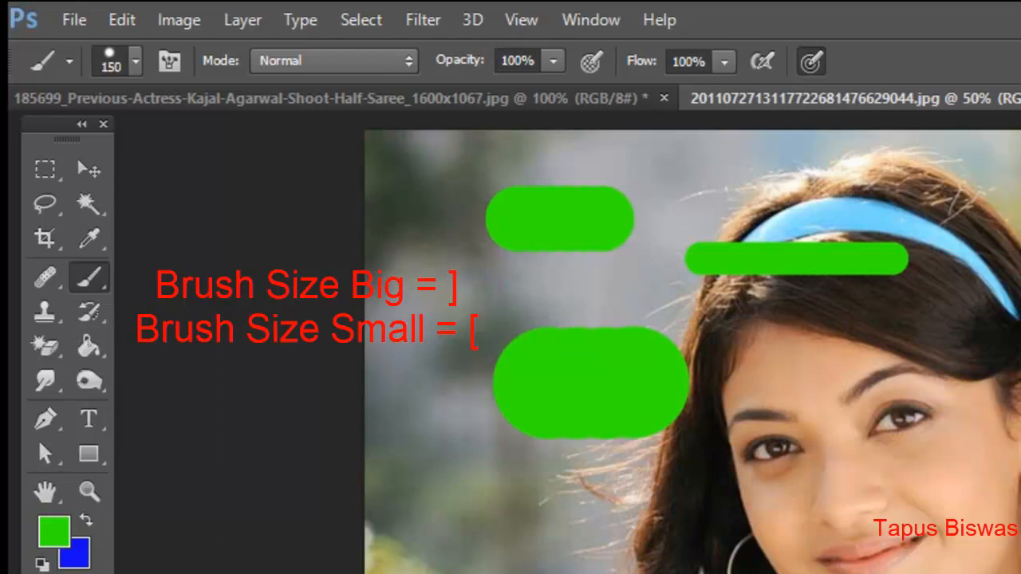
Change the brush size in increments, ending at 125 px with the Brush tool active.
key("bracketright")
key("bracketright")
key("bracketright")
key("p")
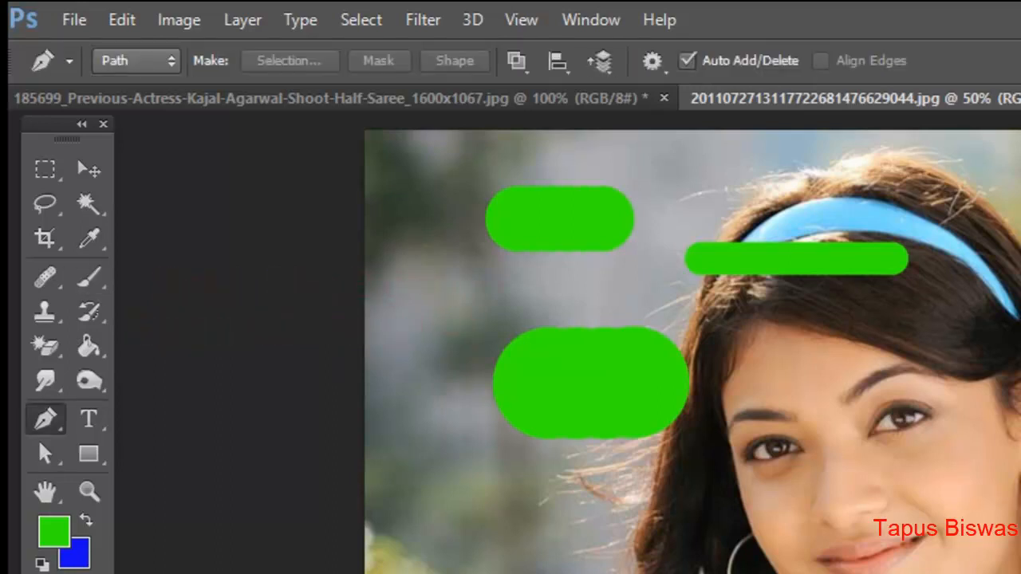
left_click(88, 277)
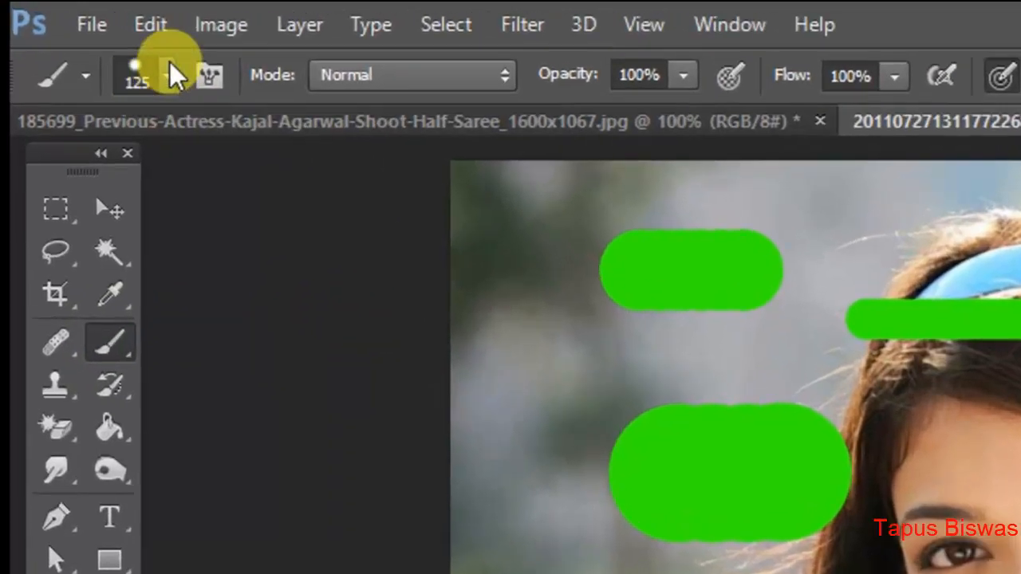
Set the brush size to 226 px and paint a thick, hard-edged horizontal green stroke across the woman's eye and hair.
left_click(137, 62)
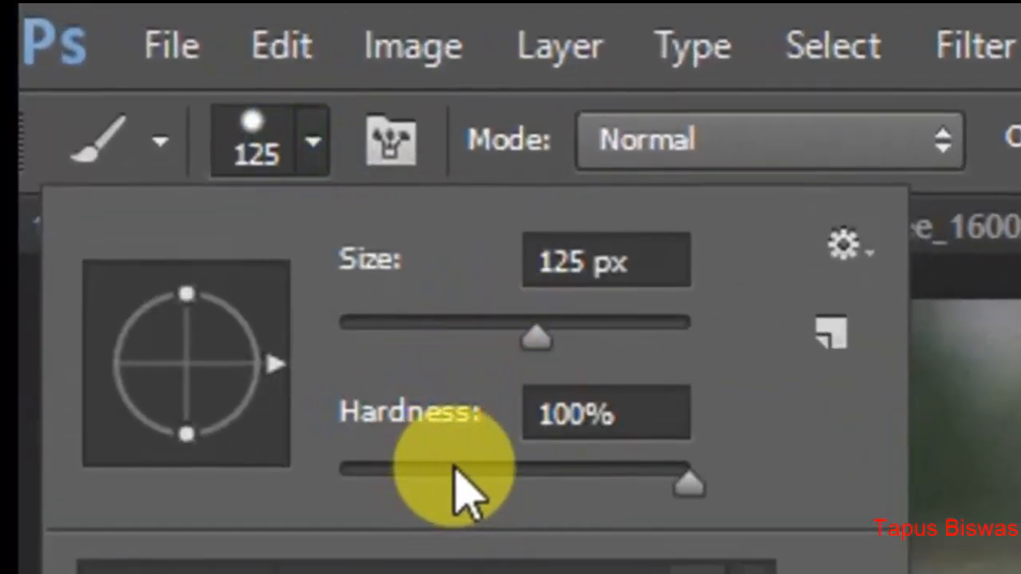
left_click_drag(539, 333, 619, 330)
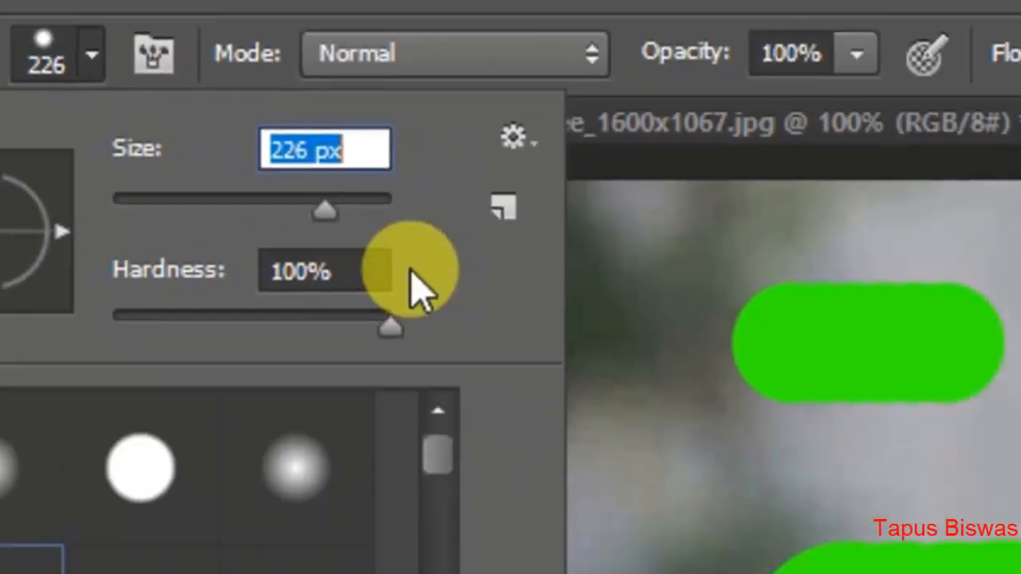
left_click_drag(479, 293, 870, 292)
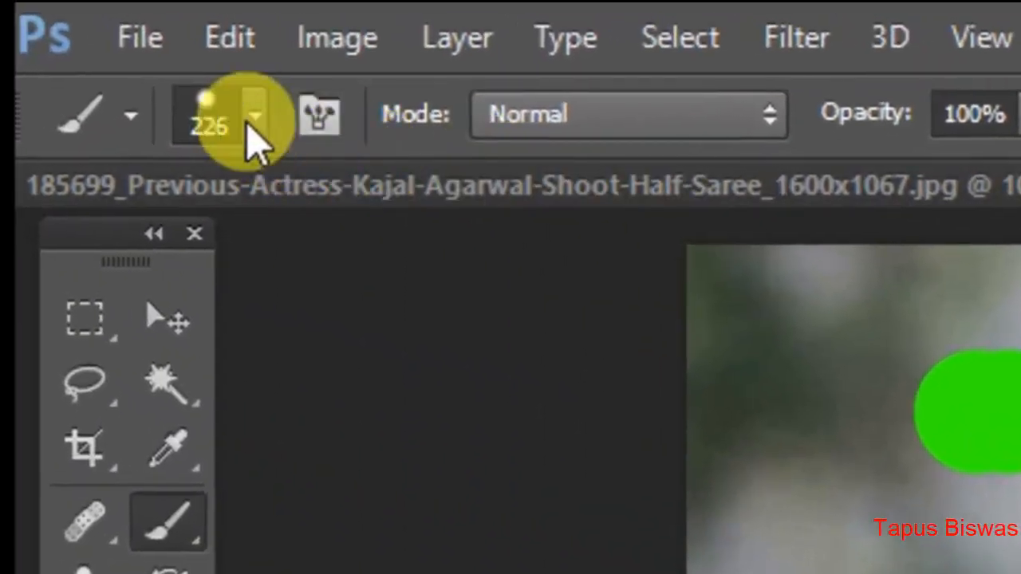
Reduce the brush hardness partway and paint a softer-edged horizontal green stroke across the mouth and chin.
left_click(255, 118)
left_click(549, 396)
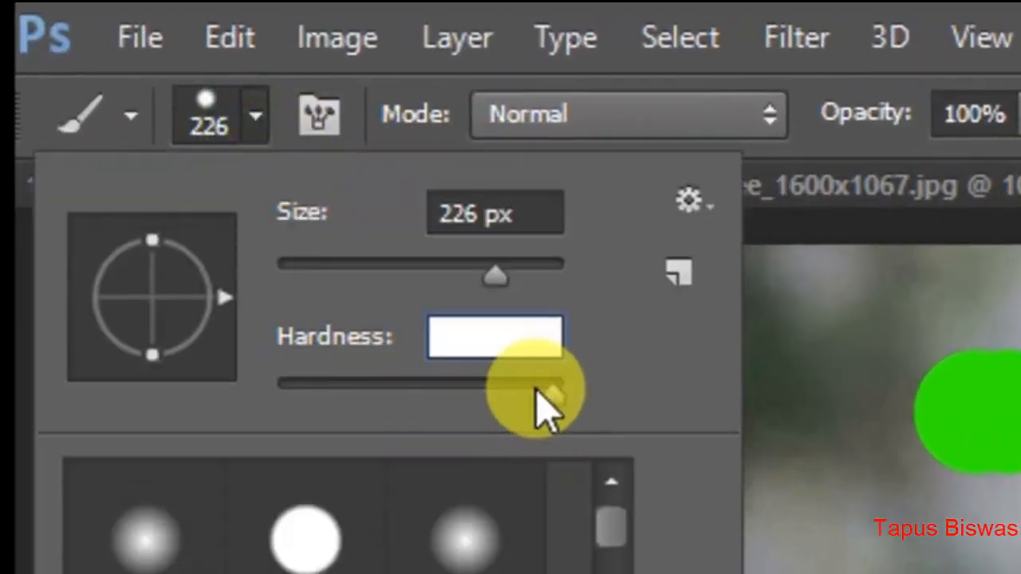
left_click_drag(536, 389, 443, 402)
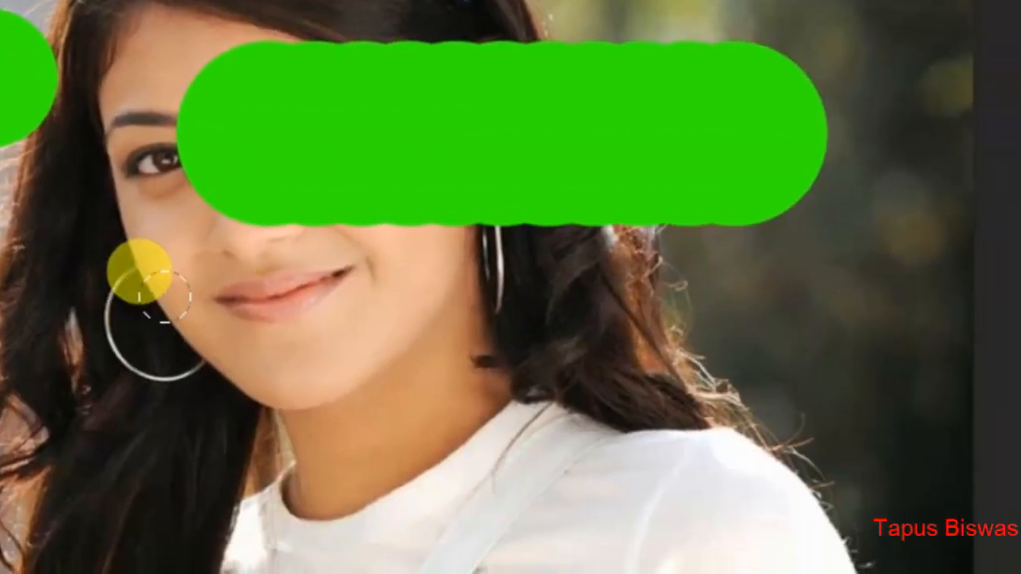
left_click_drag(140, 271, 687, 274)
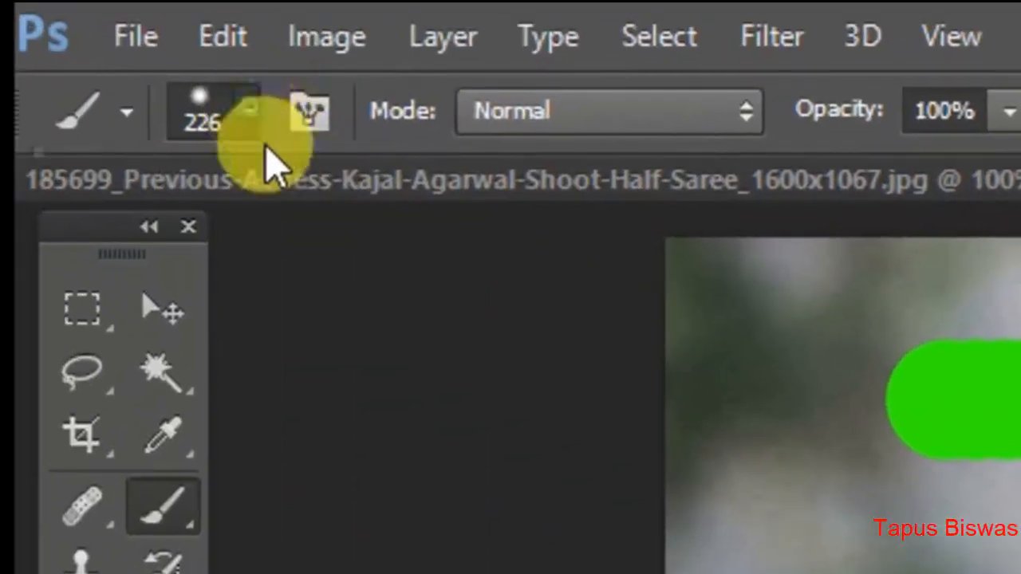
Set the brush hardness to 0% and paint a fully soft-edged horizontal green stroke across the white shirt.
left_click(252, 113)
left_click_drag(425, 383, 51, 404)
mouse_move(107, 509)
left_mouse_down()
mouse_move(474, 481)
mouse_move(591, 503)
left_mouse_up()
left_click(132, 554)
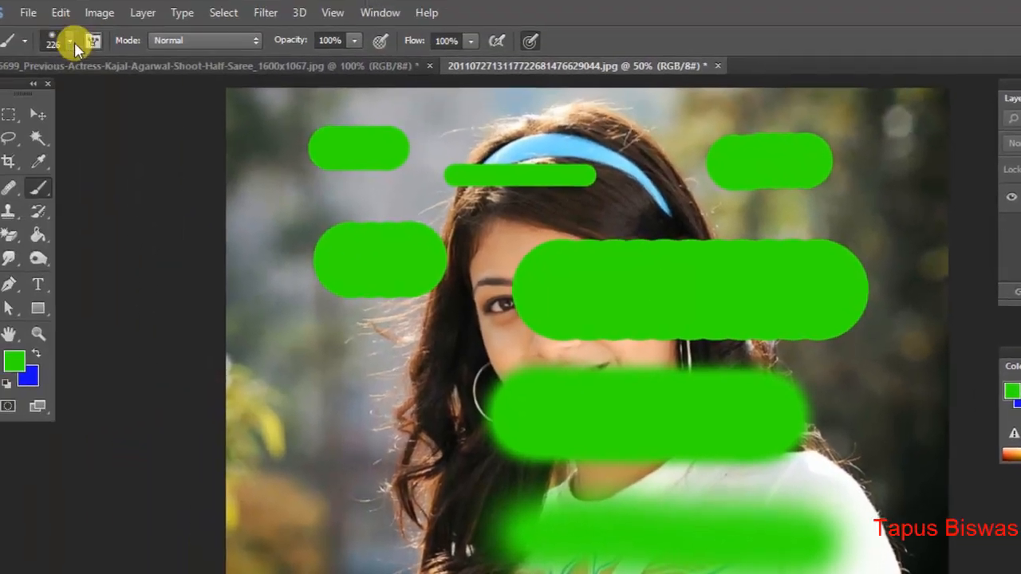
Choose the first soft round brush preset and paint a blurry-edged green stroke on the lower background beside the hair.
left_click(70, 43)
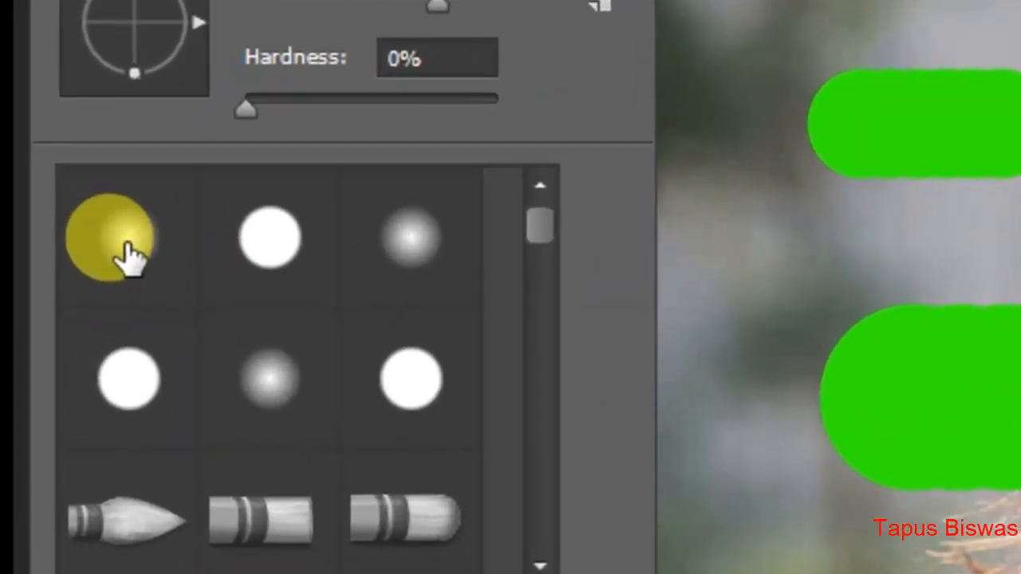
left_click(132, 253)
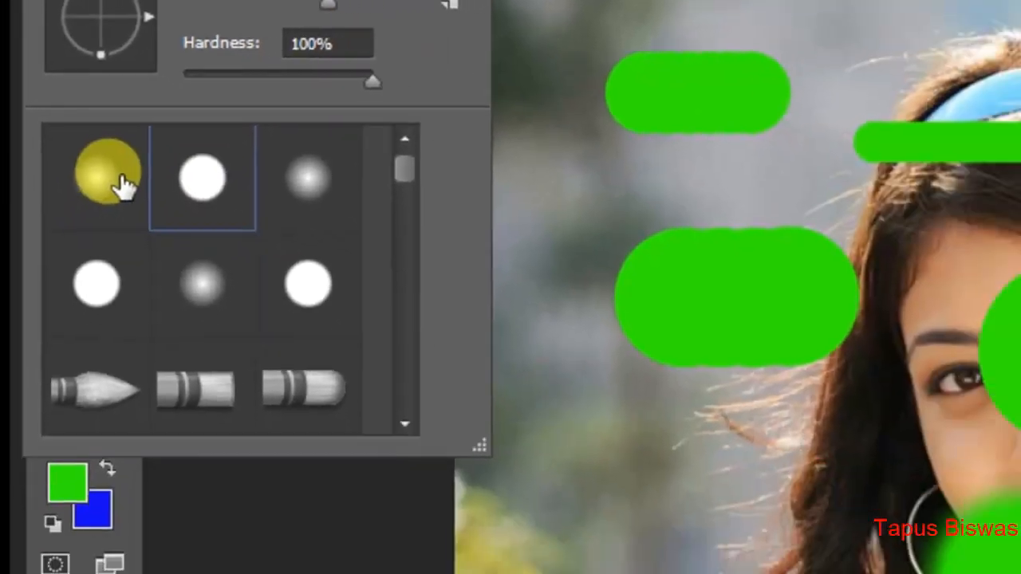
left_click(128, 238)
left_click_drag(513, 503, 630, 459)
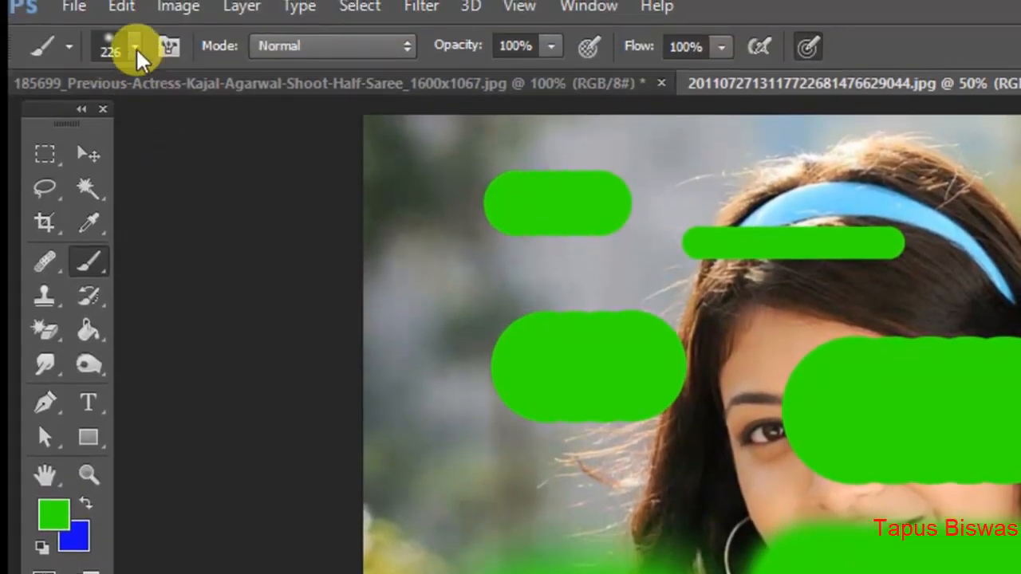
Switch to the hard round brush preset and paint a thick curved green stroke down the photo's left background.
left_click(137, 48)
left_click(185, 257)
mouse_move(479, 231)
left_mouse_down()
mouse_move(388, 263)
mouse_move(376, 428)
mouse_move(419, 439)
left_mouse_up()
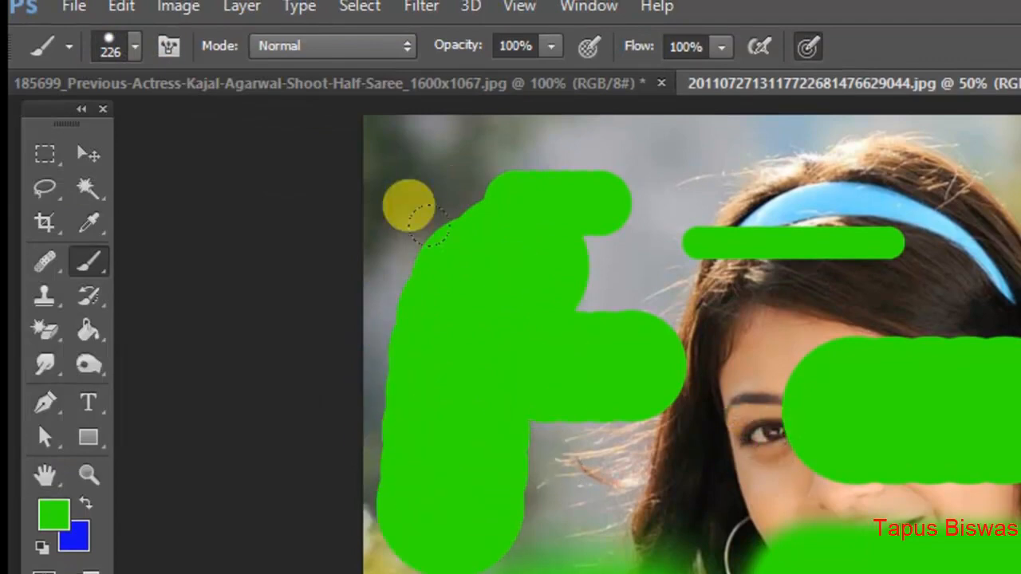
Create a new blank document with a white background as a clean canvas for testing brushes.
left_click(74, 8)
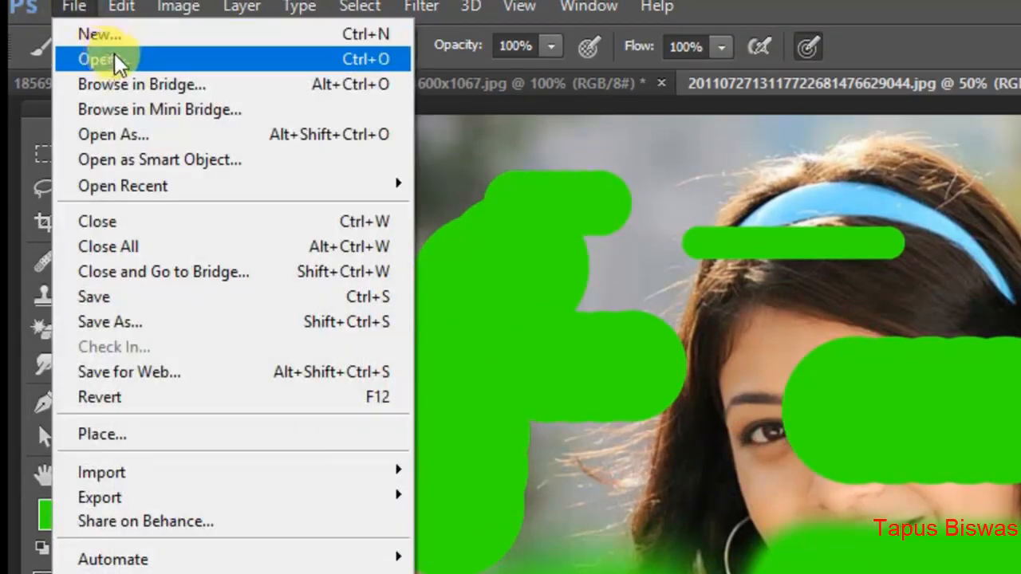
left_click(118, 35)
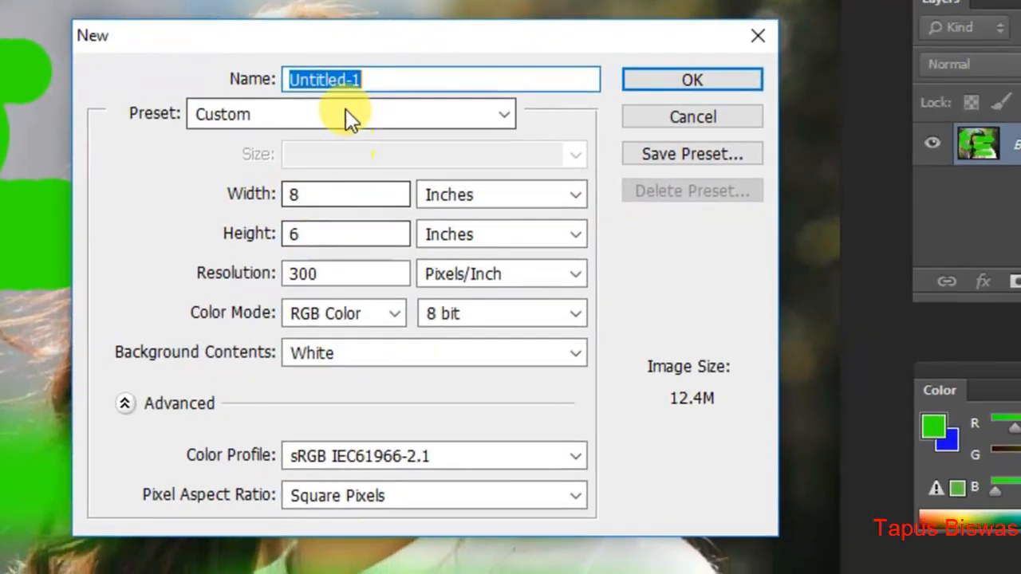
left_click(344, 114)
left_click(335, 164)
left_click(710, 112)
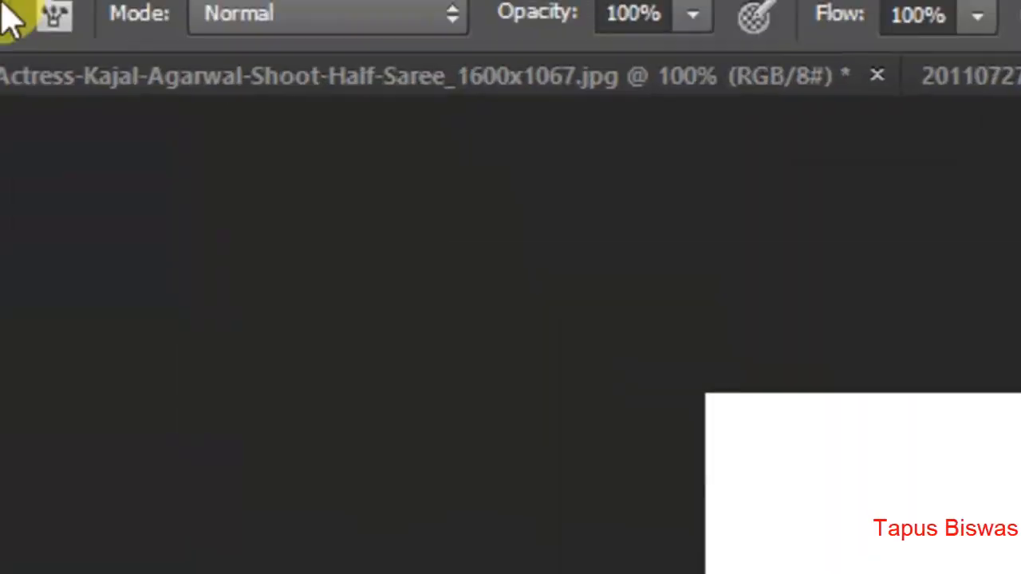
Paint a thick round-ended green stroke near the canvas top and a thinner one below it with the Round Point Stiff preset.
left_click(230, 162)
left_click_drag(490, 410, 327, 422)
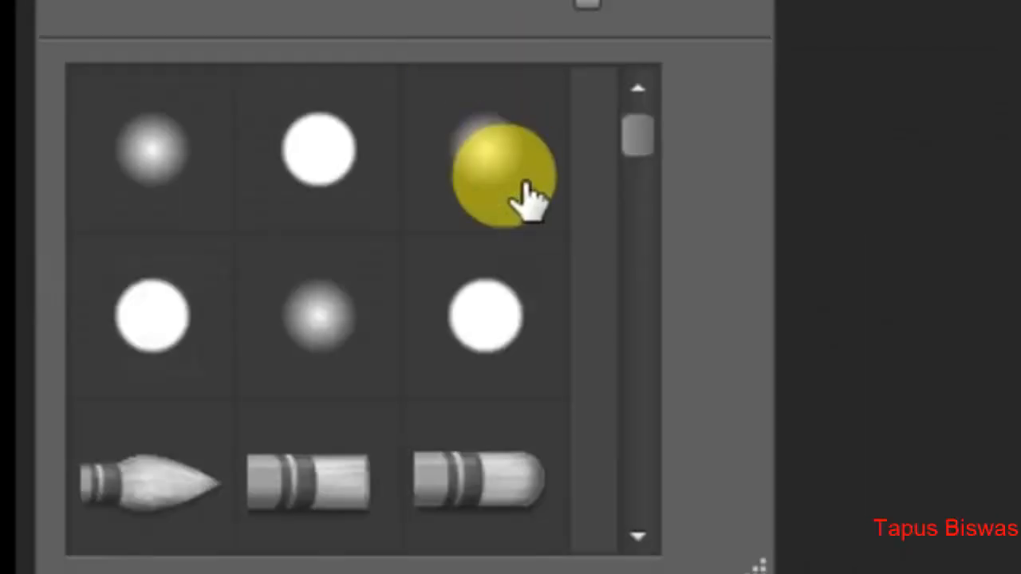
left_click(177, 491)
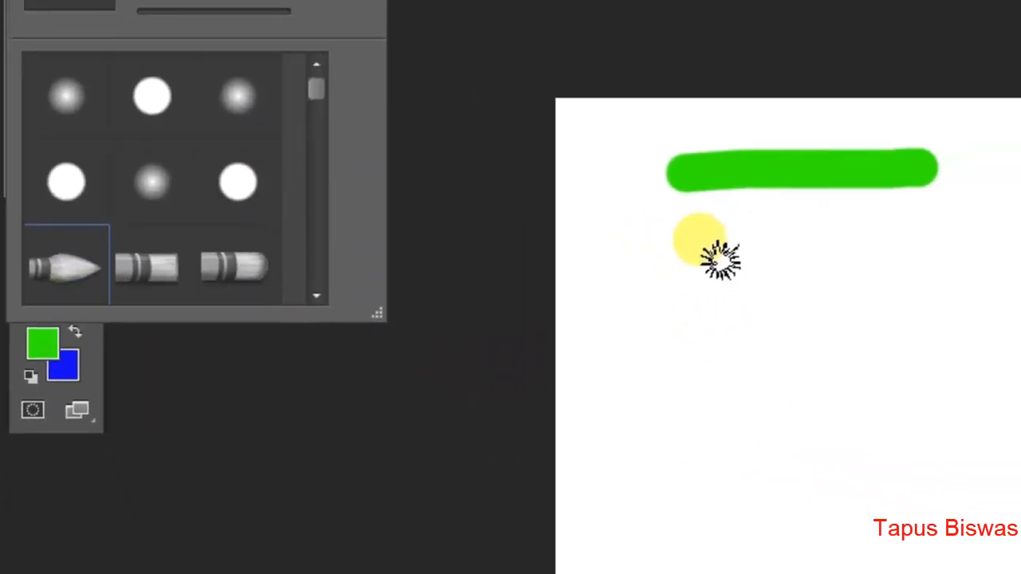
left_click_drag(721, 259, 913, 258)
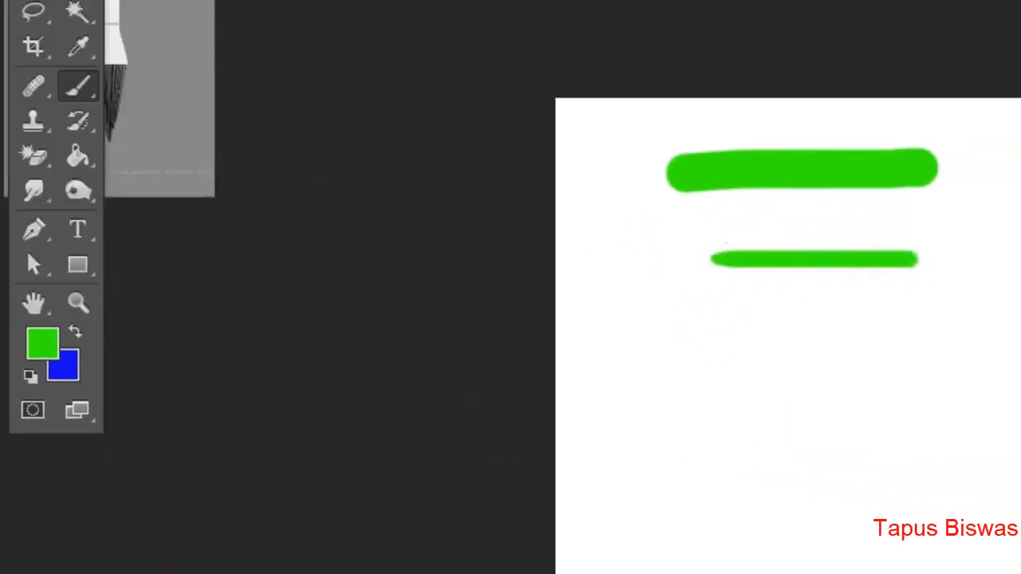
Paint a bristly green stroke with the Round Blunt Medium Stiff preset and a thin pale green line below it with a pencil preset.
left_click(112, 1)
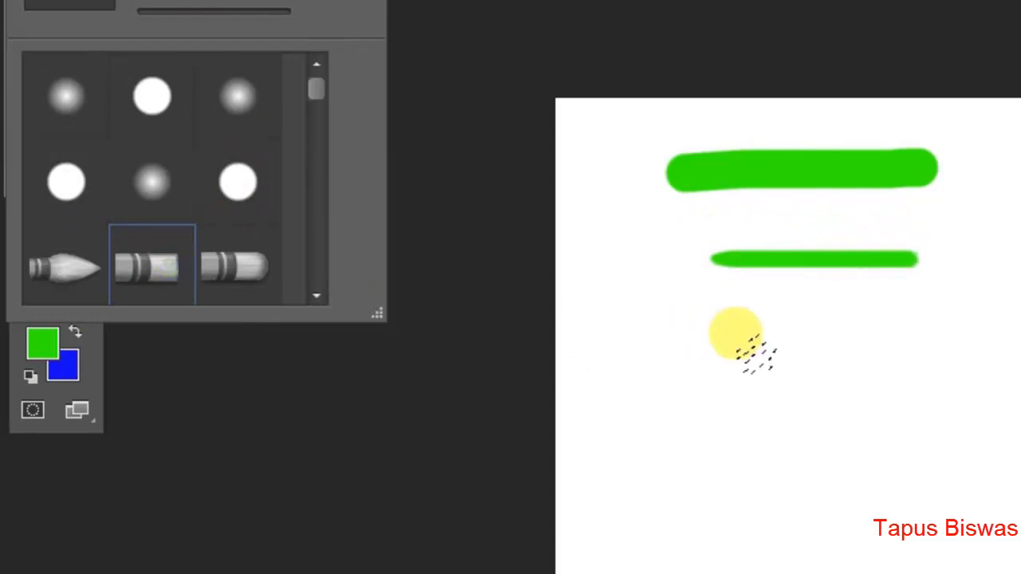
left_click_drag(738, 335, 935, 339)
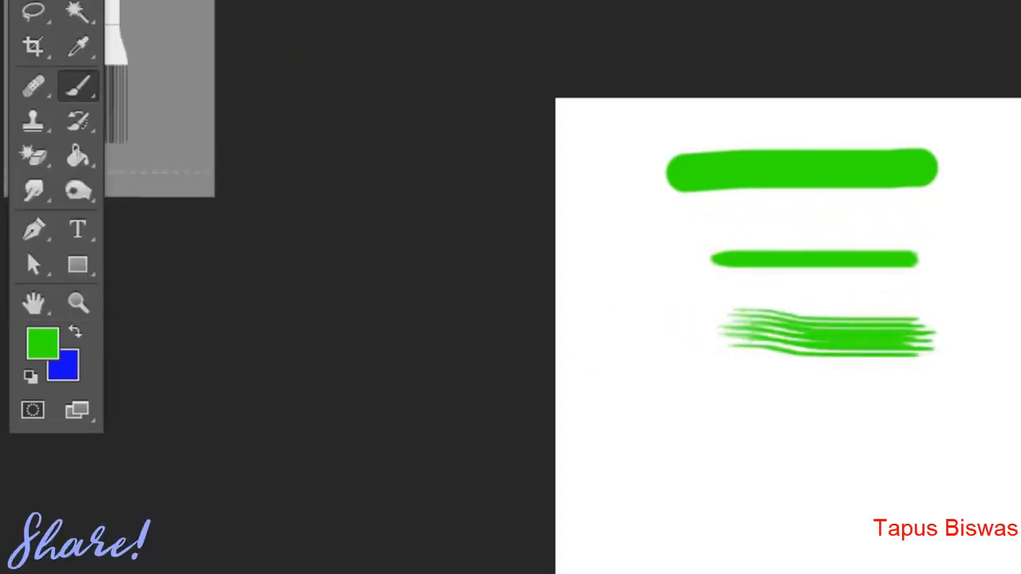
left_click(112, 1)
left_click_drag(317, 87, 337, 172)
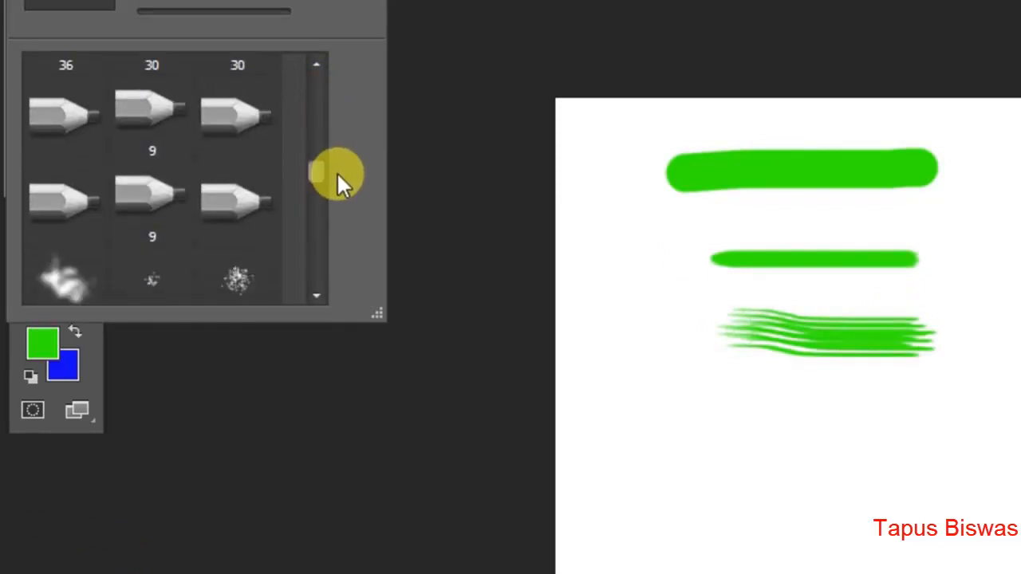
left_click(273, 201)
left_click_drag(769, 451, 933, 446)
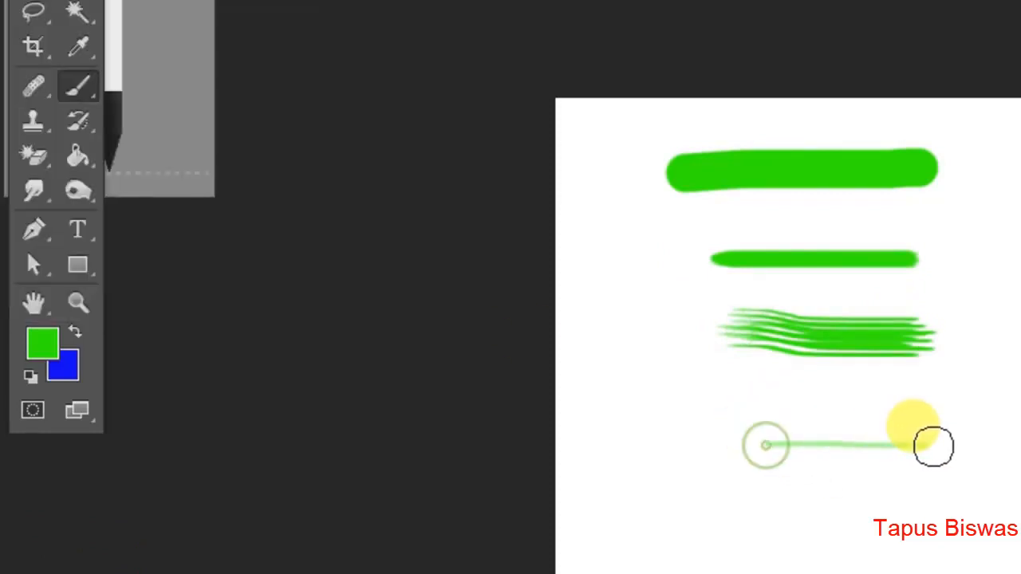
Choose the size 46 spatter brush preset and paint a thick rough-edged green stroke below the thin line.
left_click(87, 1)
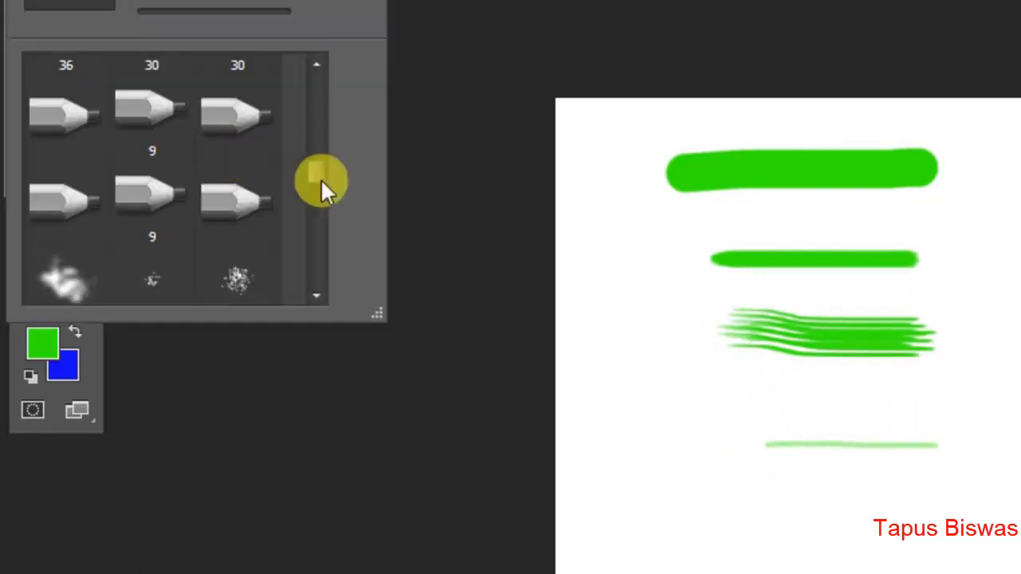
left_click_drag(321, 179, 317, 200)
left_click(256, 77)
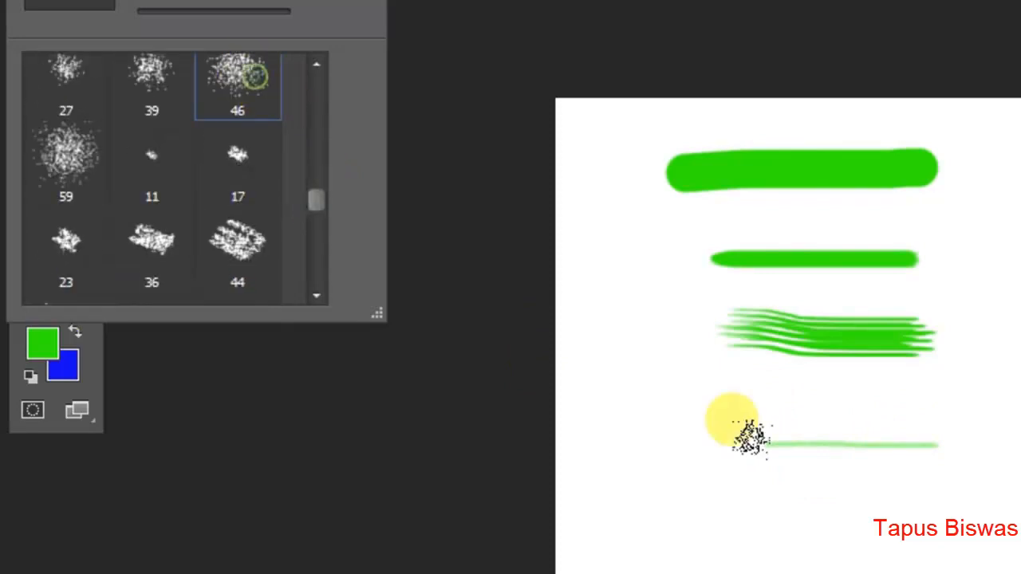
mouse_move(724, 488)
left_mouse_down()
mouse_move(889, 489)
mouse_move(917, 511)
left_mouse_up()
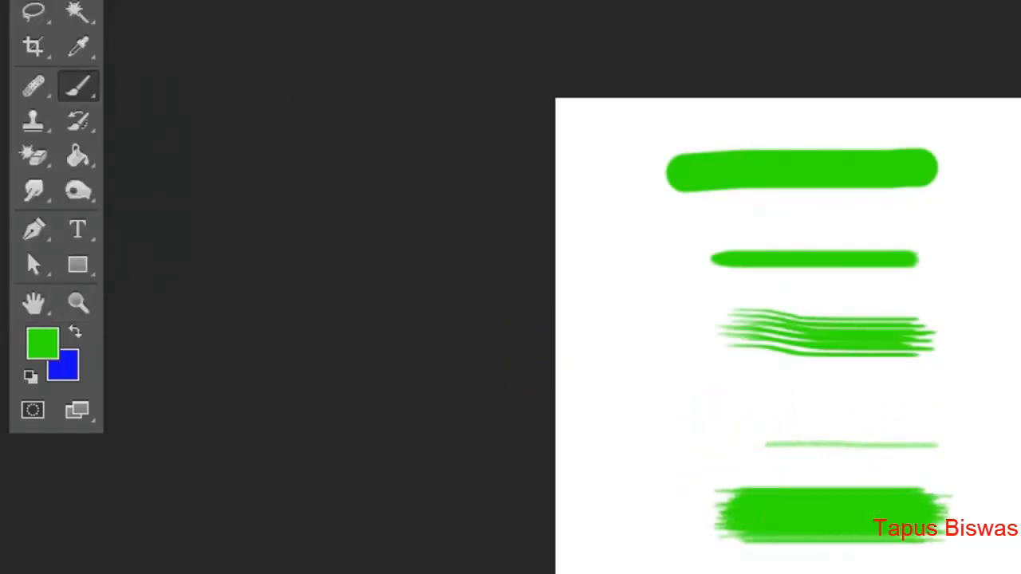
Choose the size 134 grass brush preset and paint a band of multicoloured grass across the lower strokes.
left_click(88, 2)
left_click_drag(317, 203, 313, 228)
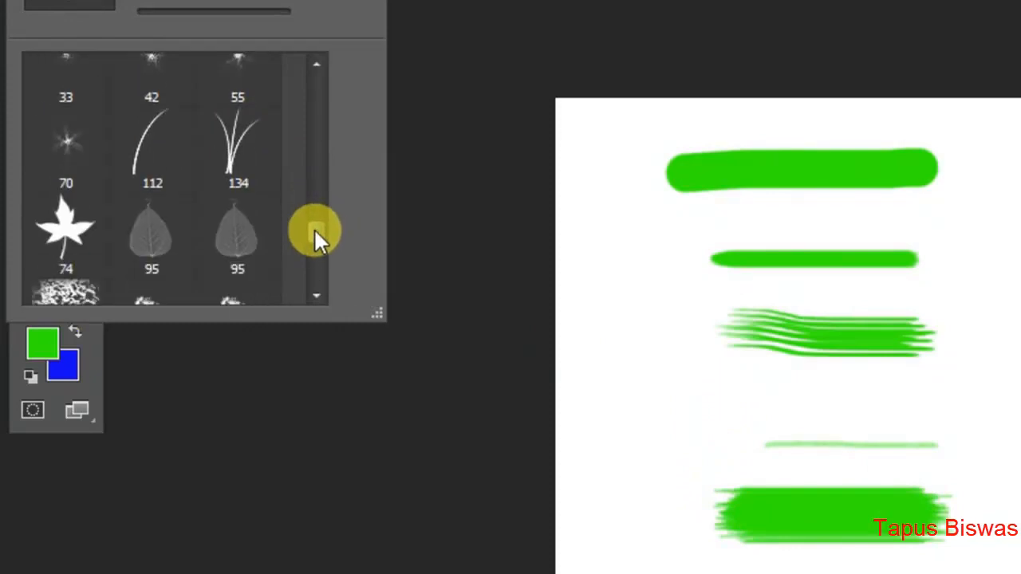
left_click(240, 148)
left_click_drag(687, 410, 996, 434)
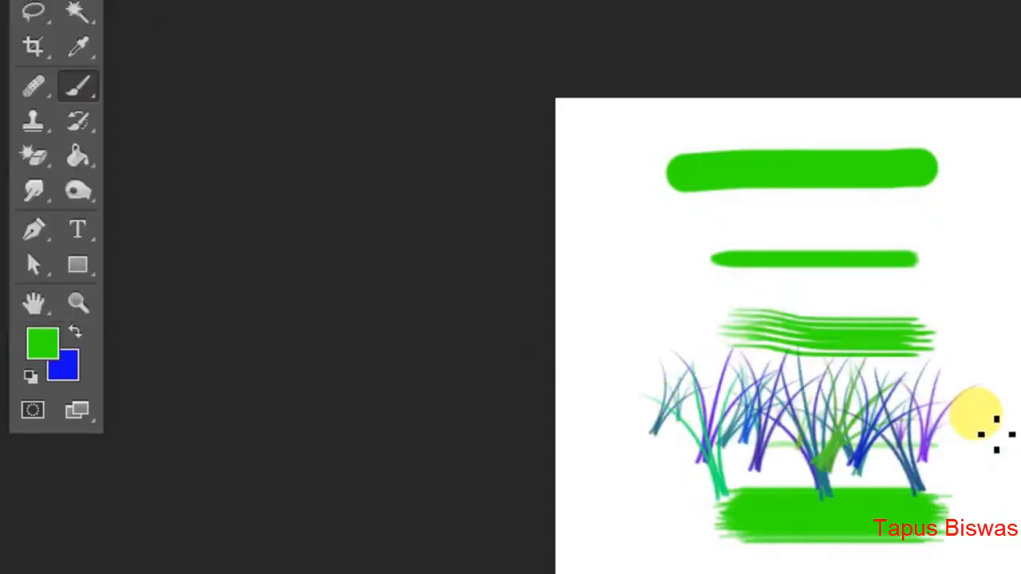
Switch the brush preset display to Small Thumbnail.
left_click(88, 1)
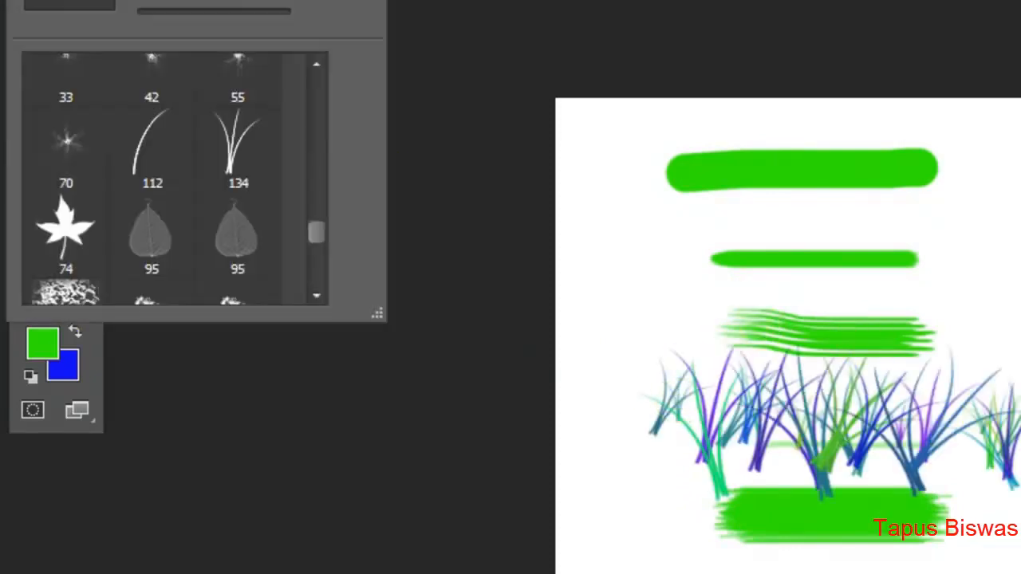
mouse_move(340, 229)
left_mouse_down()
mouse_move(319, 243)
mouse_move(318, 266)
mouse_move(312, 76)
left_mouse_up()
left_click(152, 116)
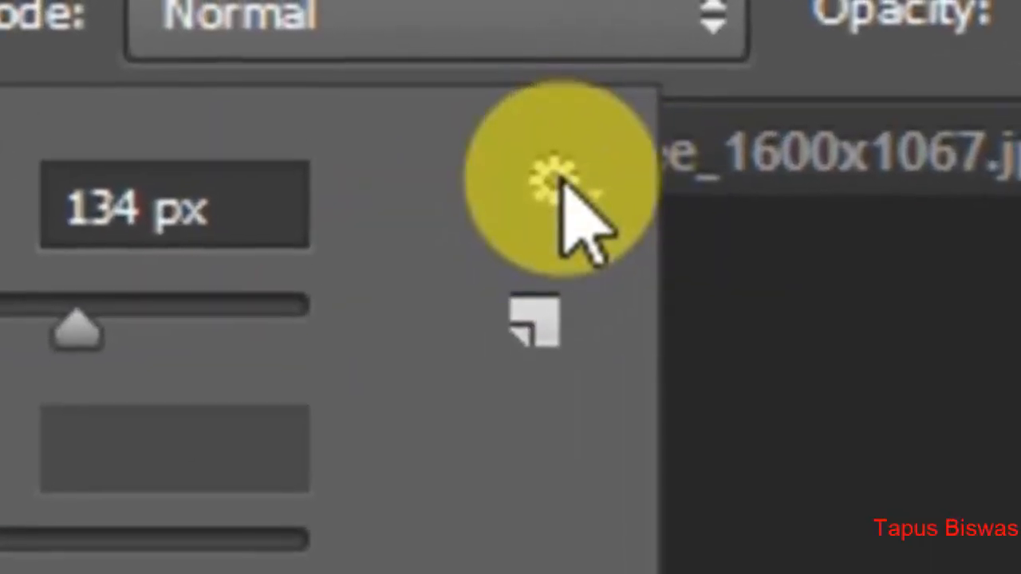
left_click(559, 180)
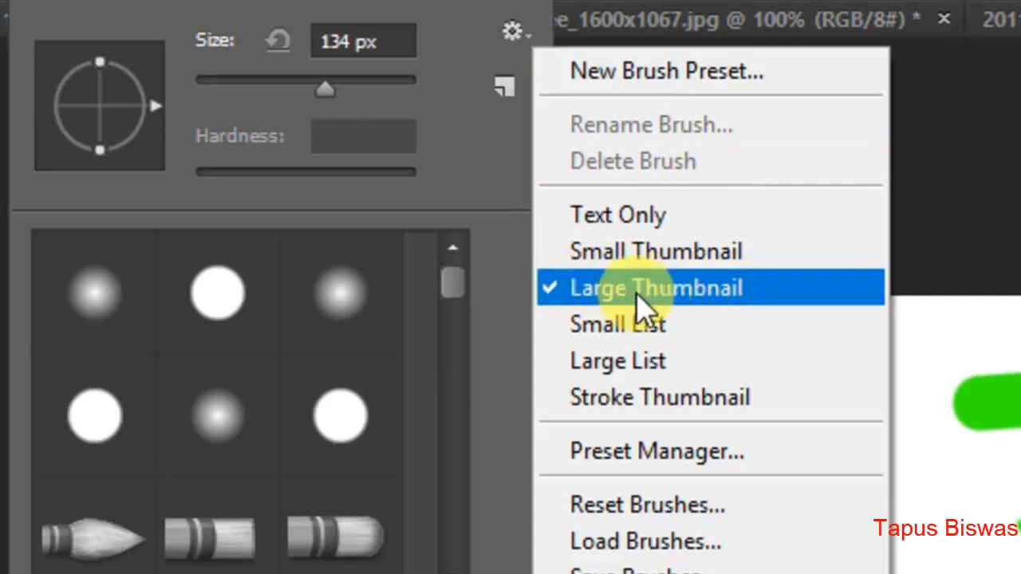
left_click(750, 261)
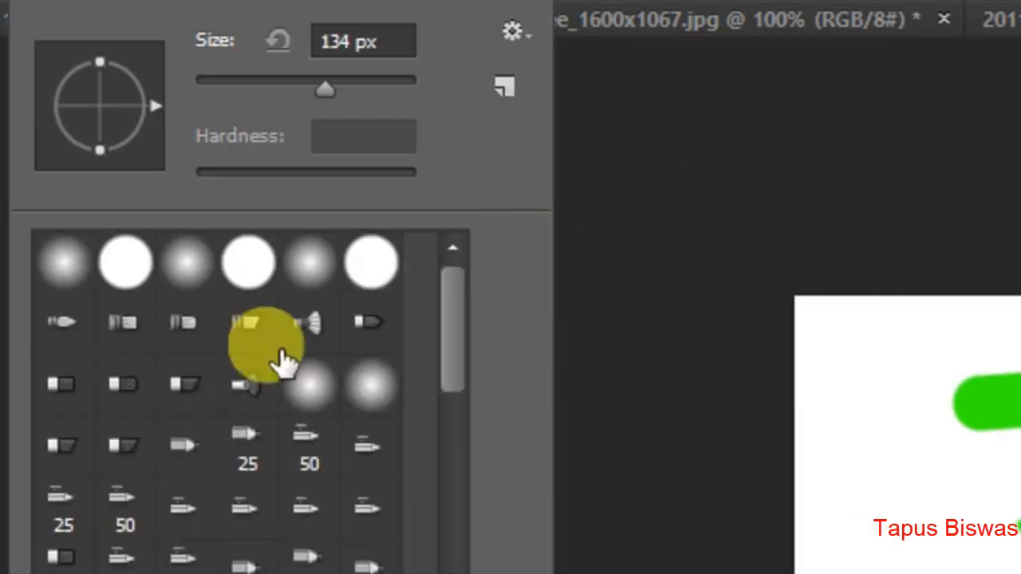
Try the Text Only and Small List displays for the brush presets.
left_click(512, 32)
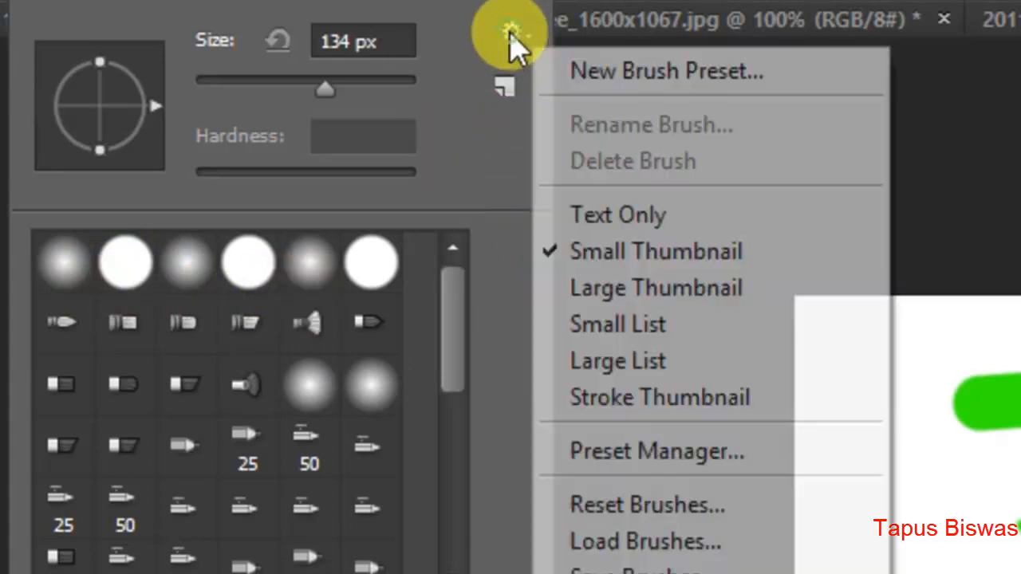
left_click(718, 217)
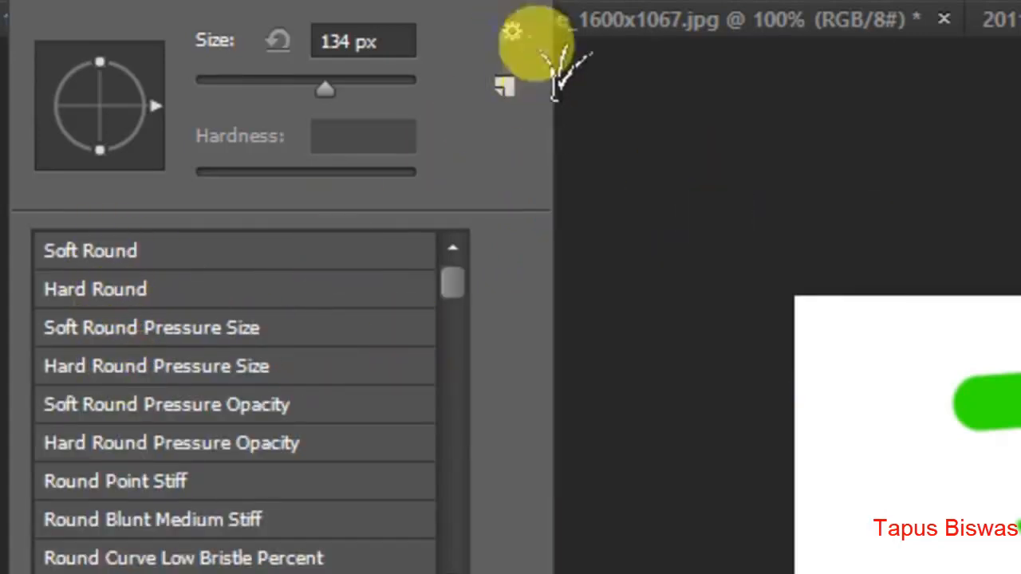
left_click(520, 33)
left_click(683, 326)
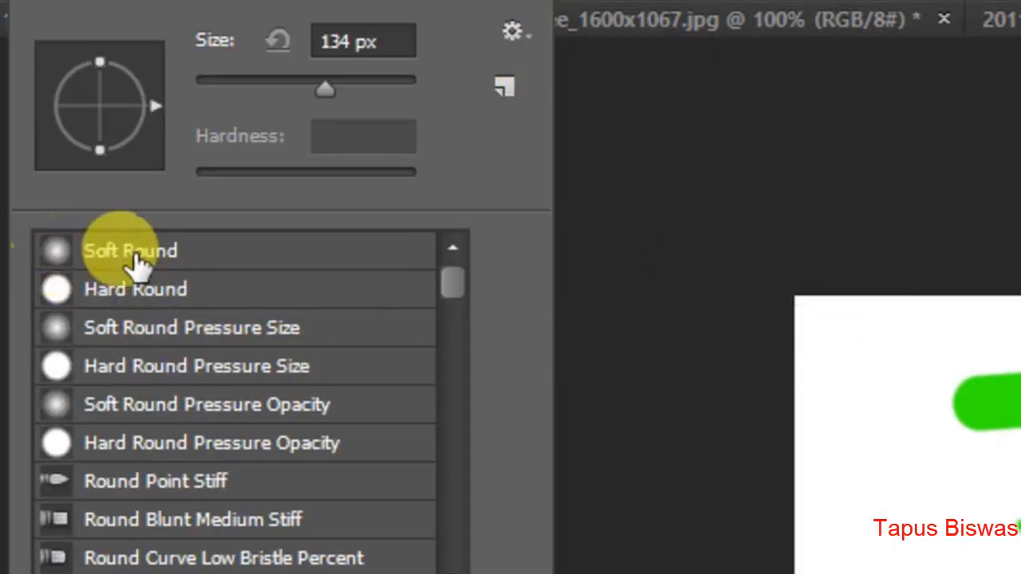
Try the Large List and Stroke Thumbnail displays for the brush presets.
left_click(513, 33)
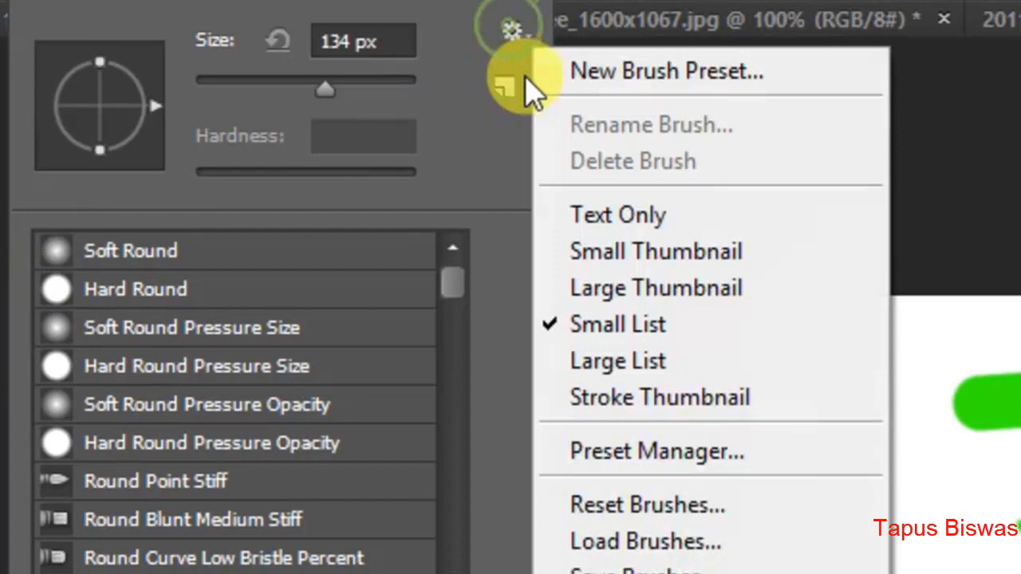
left_click(653, 367)
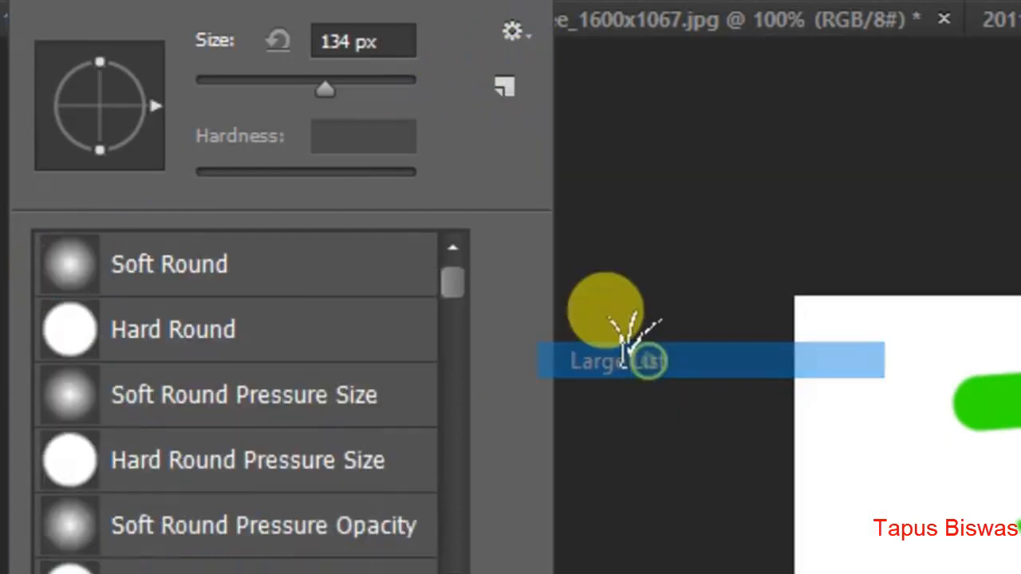
left_click(513, 33)
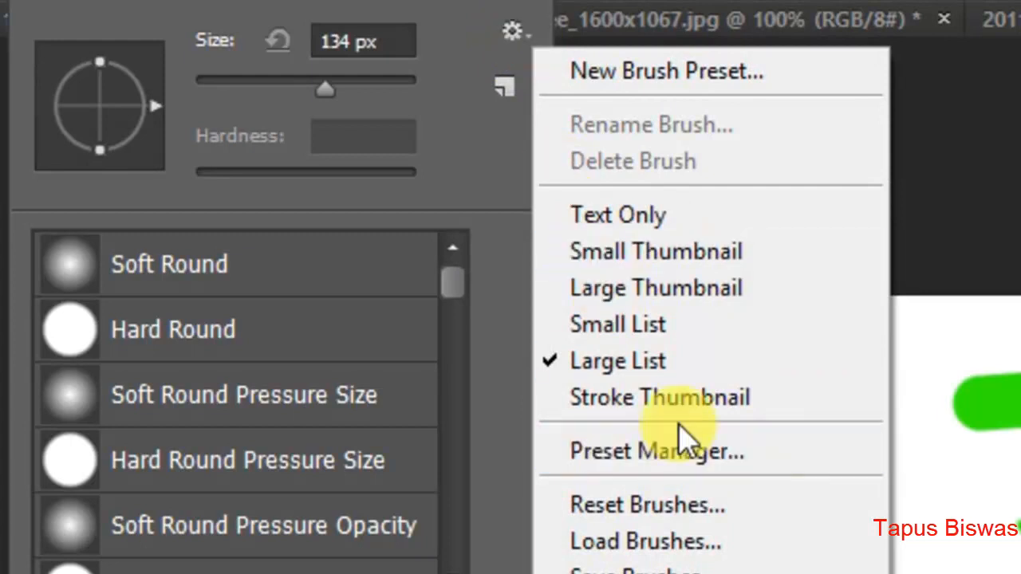
left_click(688, 405)
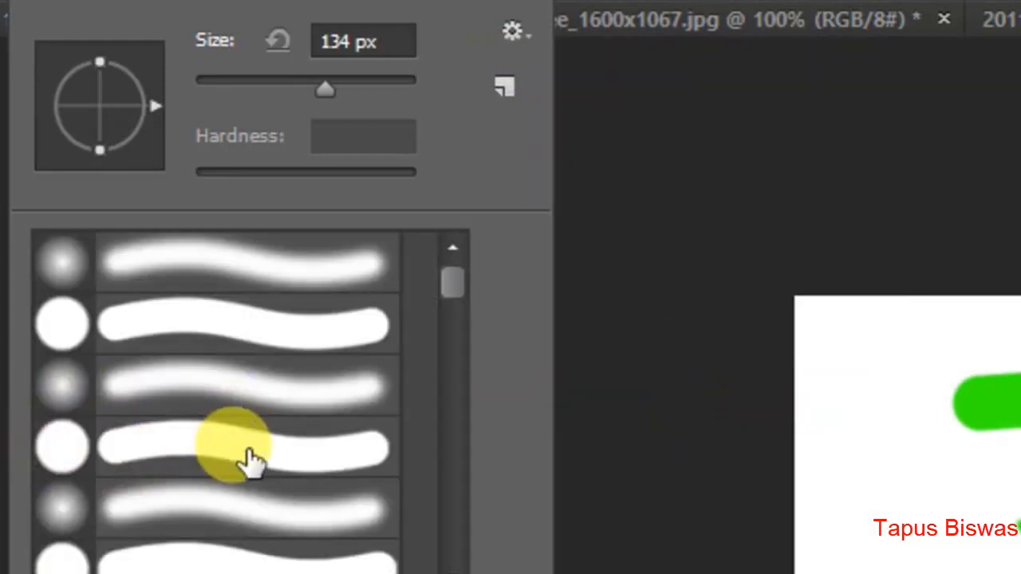
Select the brush preset whose preview shows a smooth solid stroke tapering at both ends.
left_click_drag(447, 296, 455, 342)
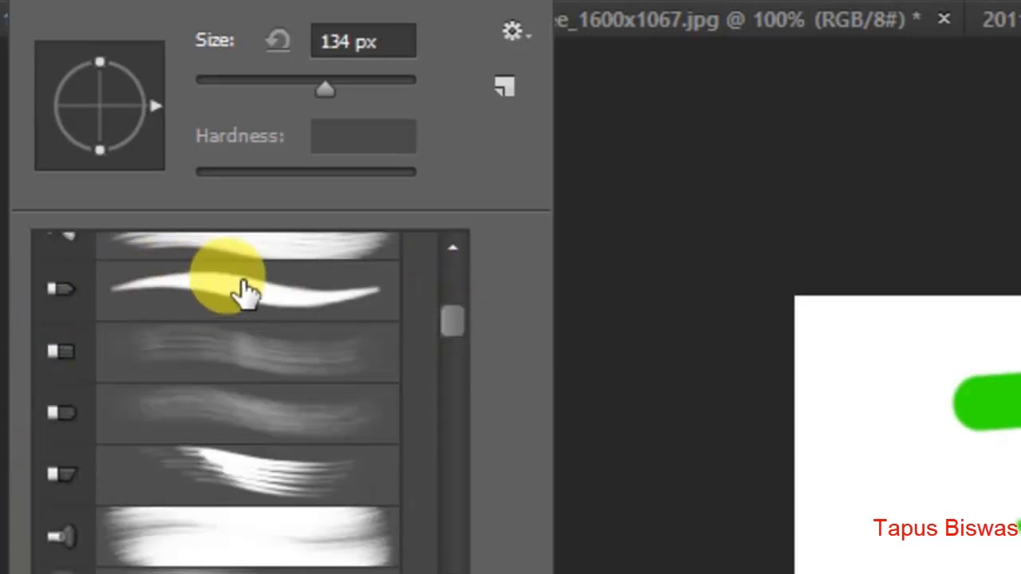
left_click(239, 283)
left_click(1013, 471)
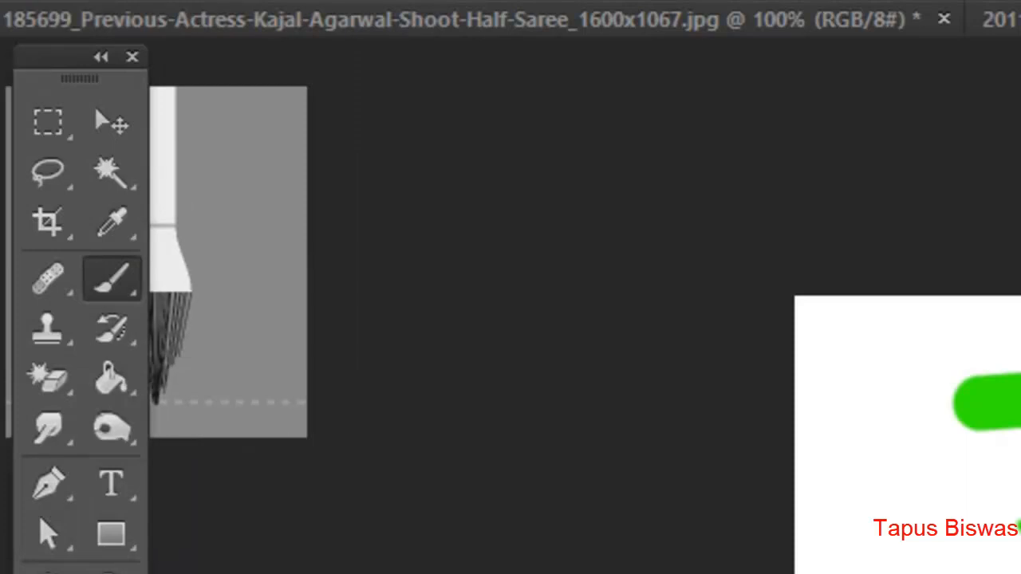
Try the Small Thumbnail display for the brush presets again and set it back to Large Thumbnail.
left_click(191, 4)
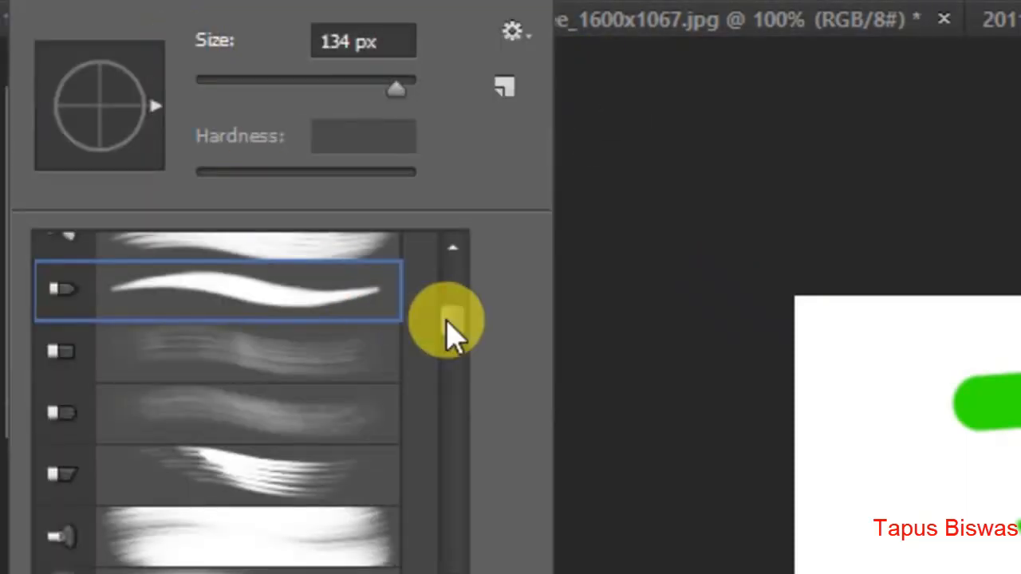
left_click_drag(444, 330, 444, 273)
left_click(512, 32)
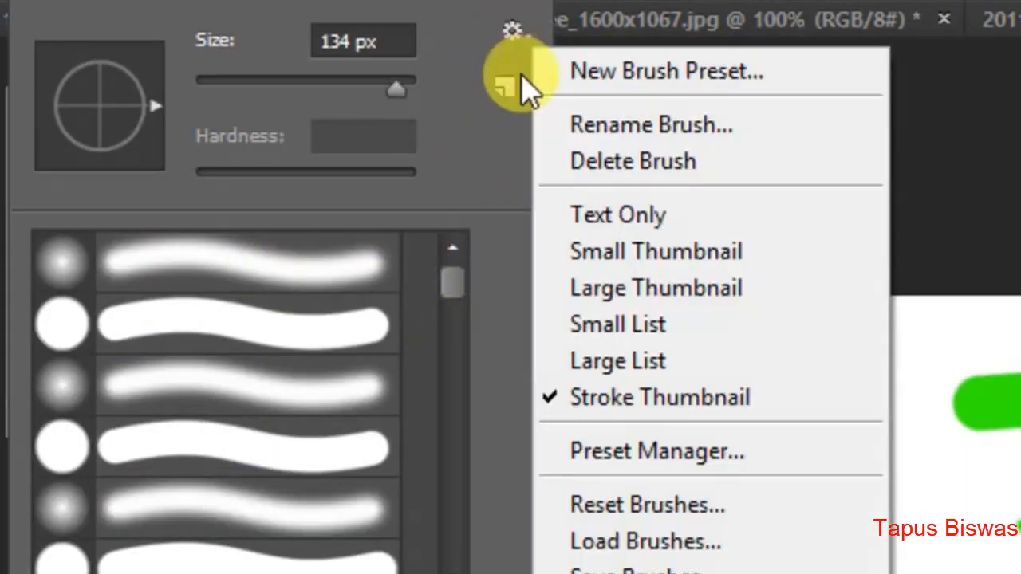
left_click(673, 254)
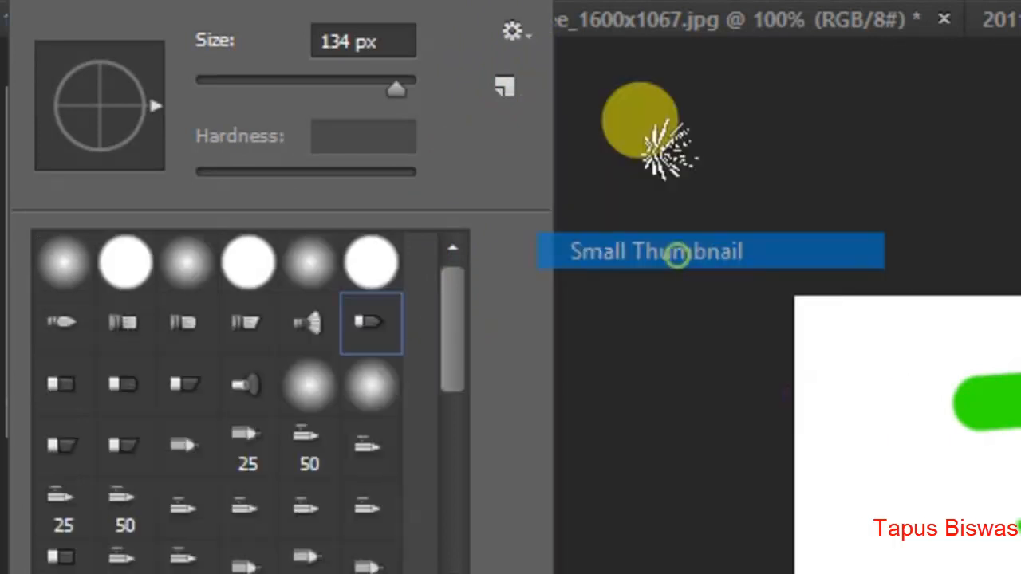
left_click(513, 32)
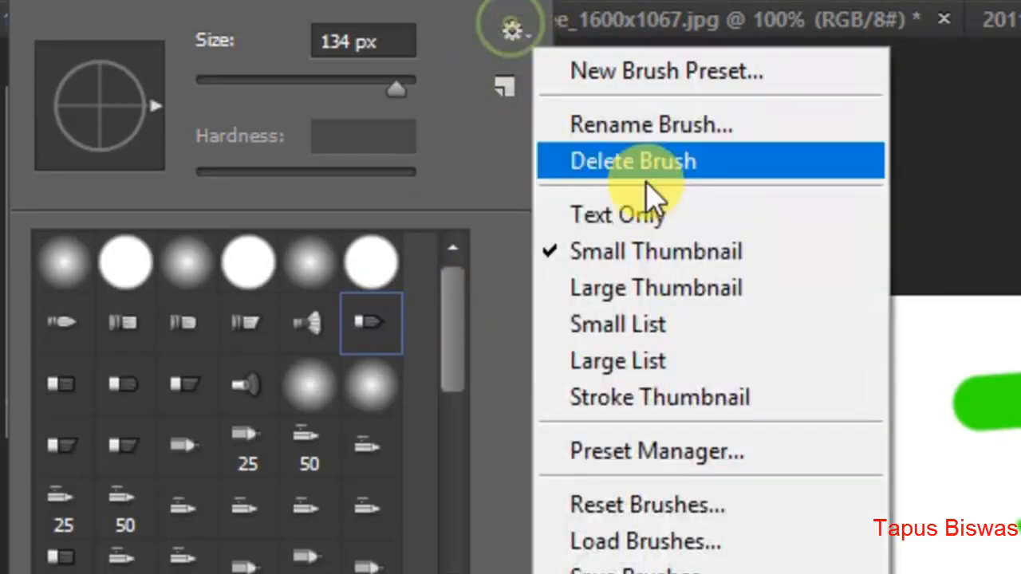
left_click(667, 292)
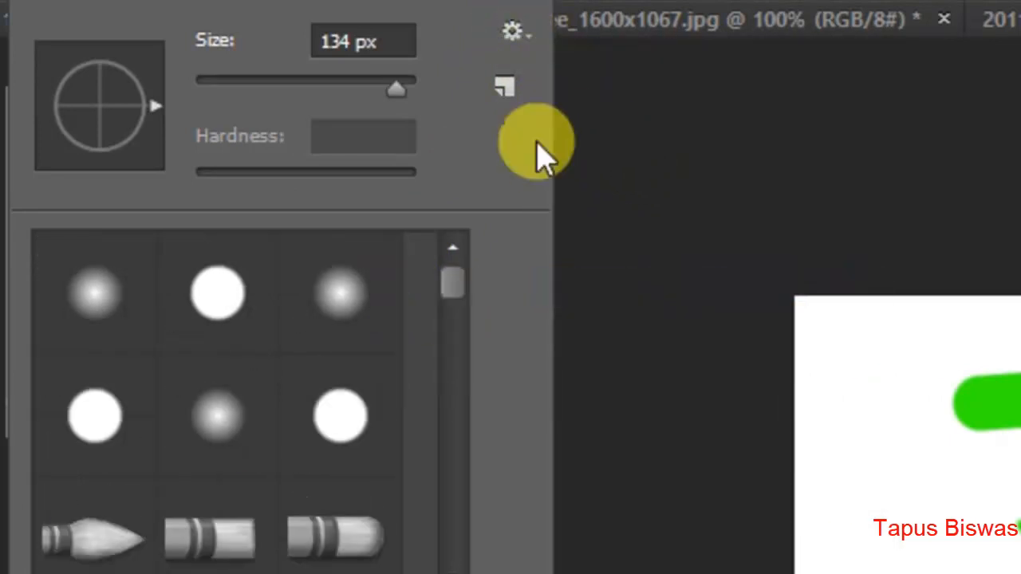
left_click(517, 34)
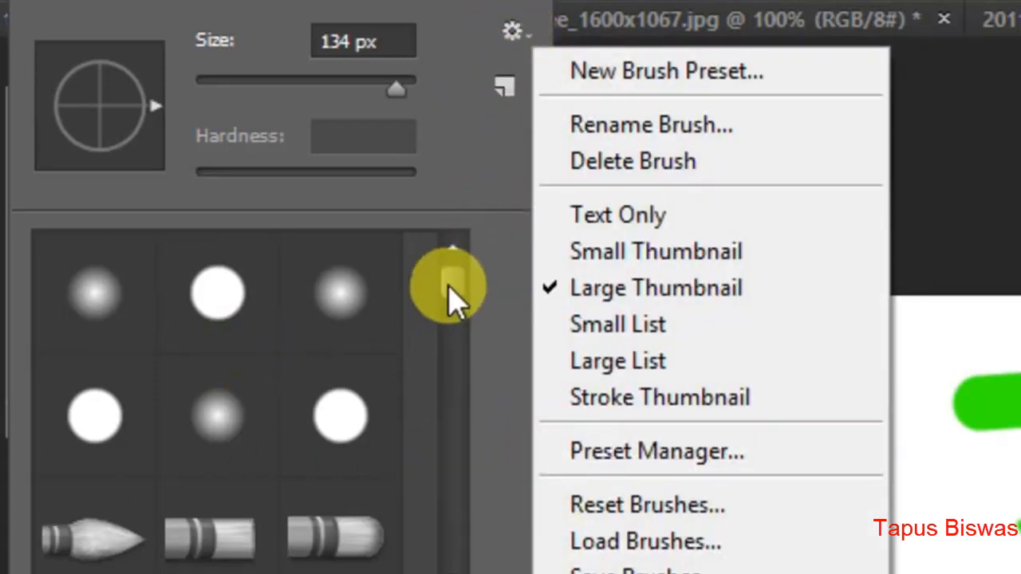
left_click(451, 311)
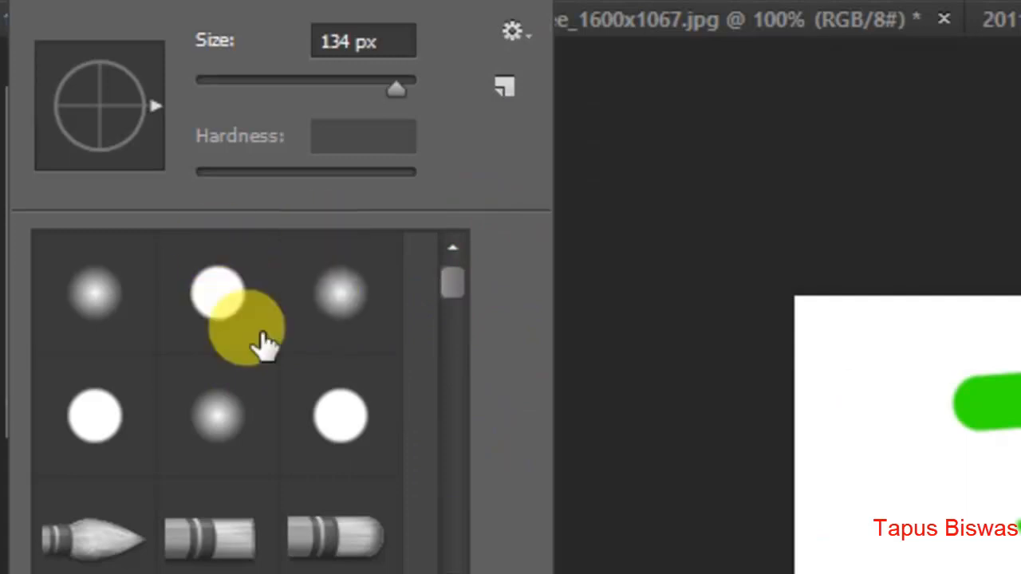
Replace the current brush presets with the Assorted Brushes set.
mouse_move(443, 292)
left_mouse_down()
mouse_move(453, 325)
mouse_move(449, 235)
left_mouse_up()
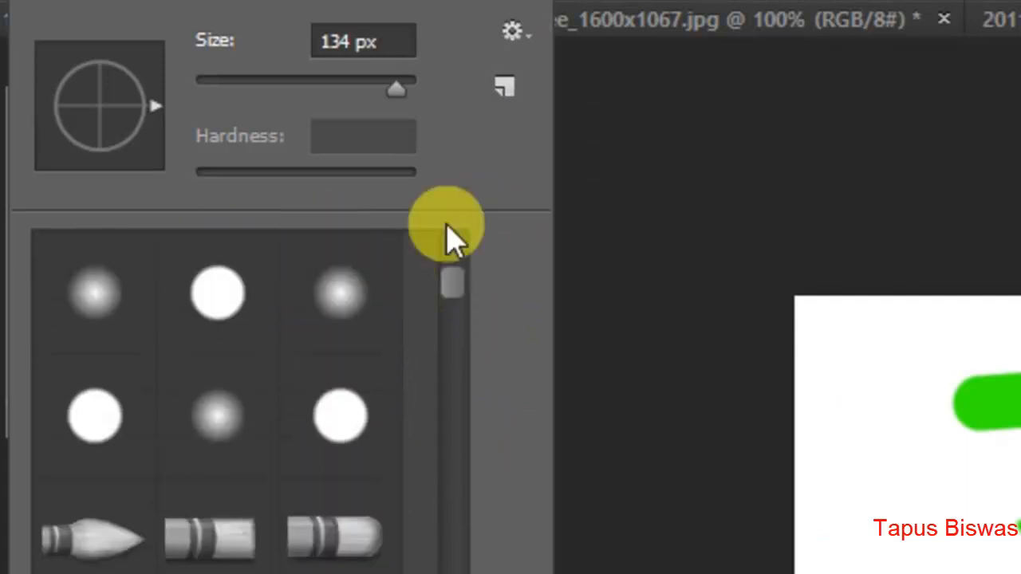
left_click(522, 46)
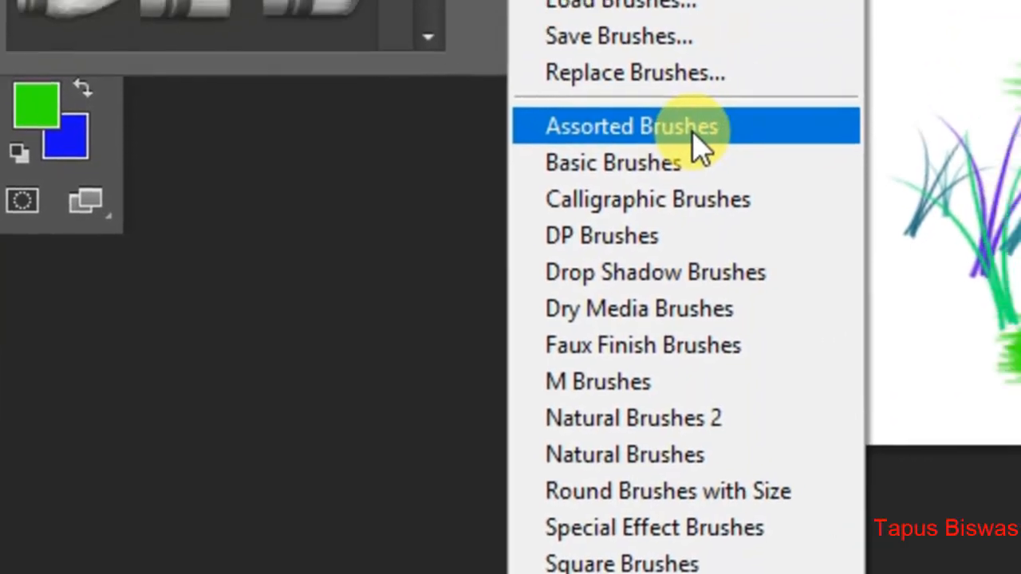
left_click(738, 112)
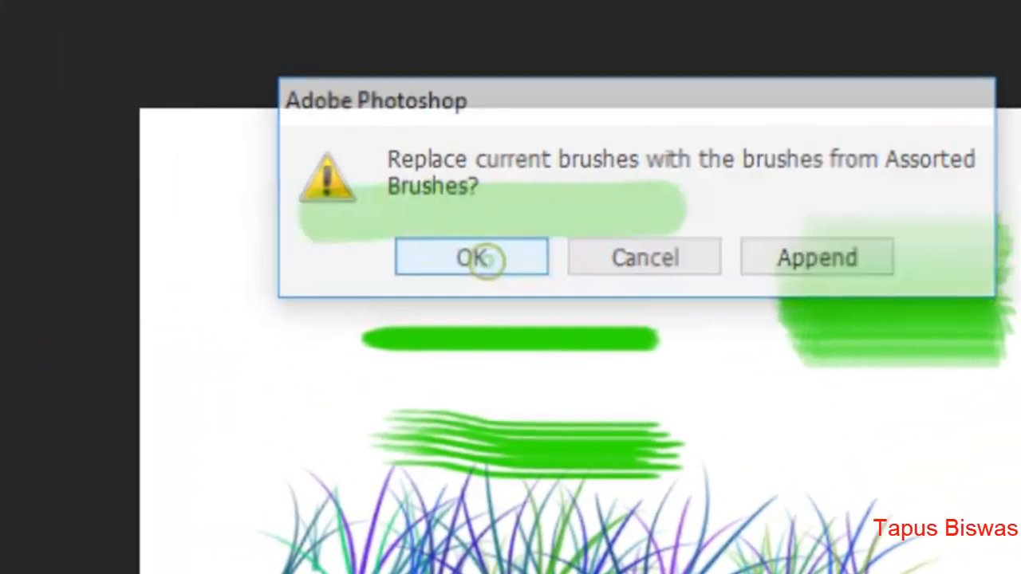
left_click(483, 260)
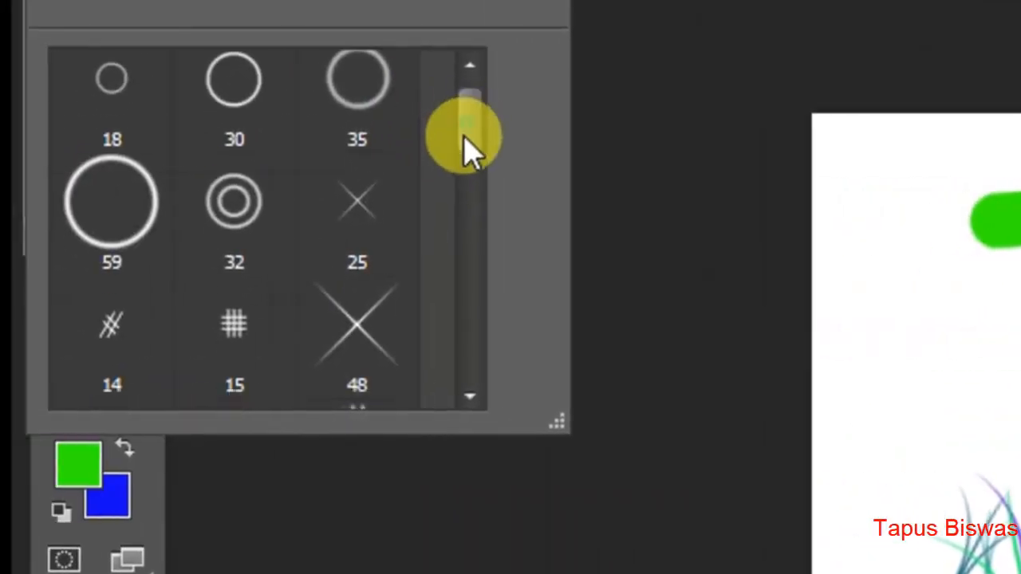
Select the starburst preset labelled 50 and stamp five starbursts around the green strokes in the canvas's upper half.
mouse_move(467, 148)
left_mouse_down()
mouse_move(489, 321)
mouse_move(488, 274)
left_mouse_up()
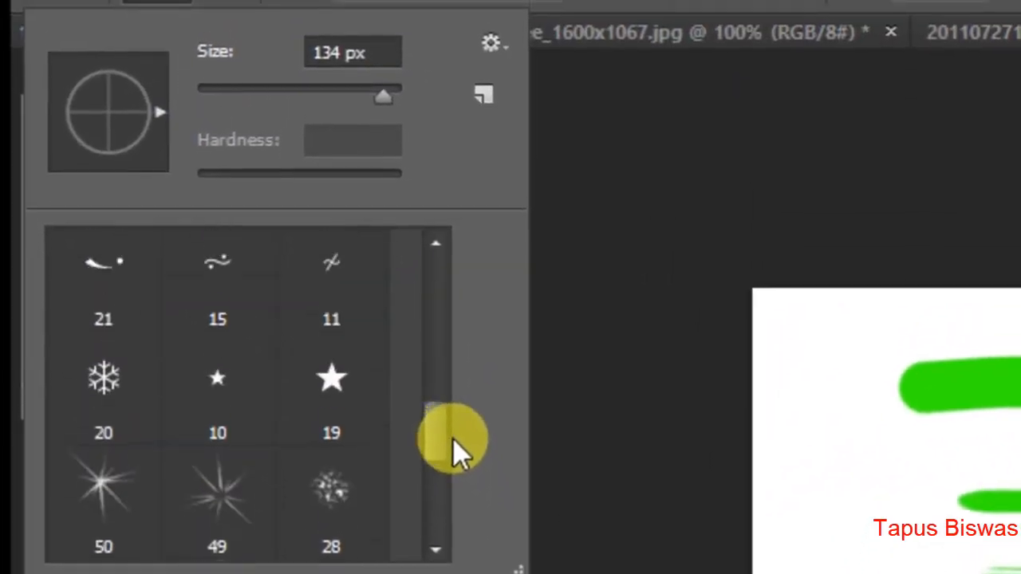
left_click(148, 475)
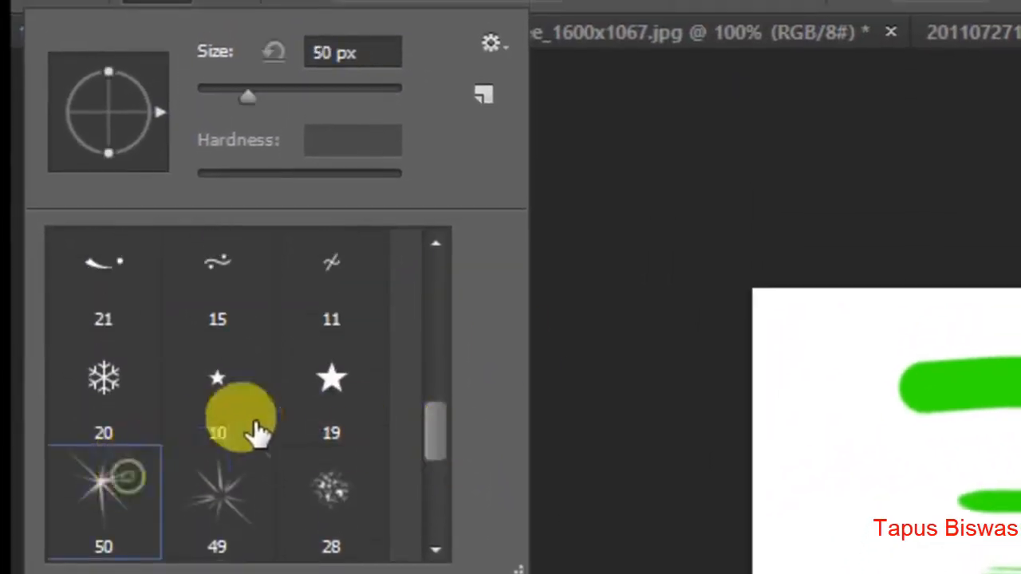
left_click(928, 341)
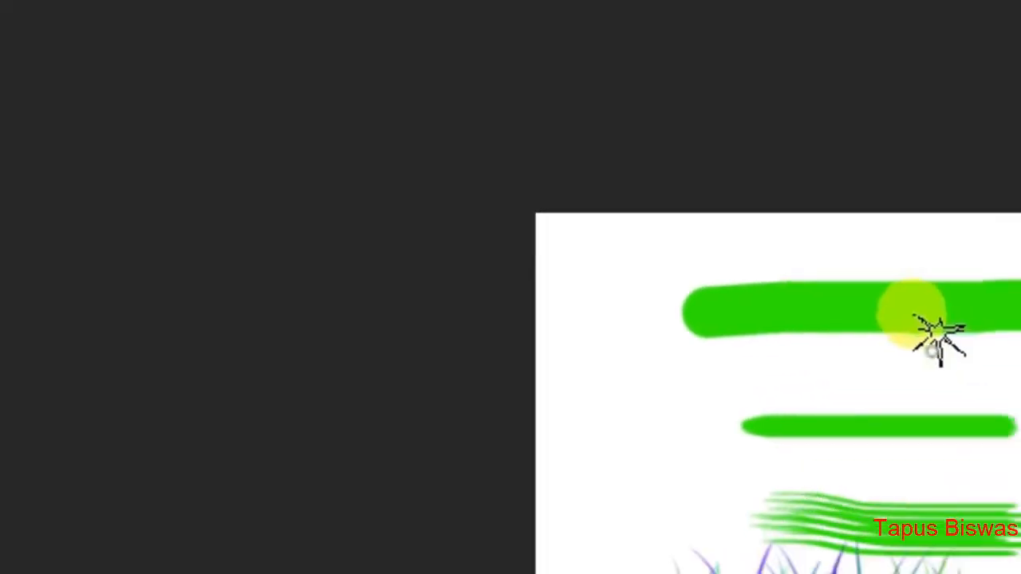
left_click(960, 352)
left_click(630, 278)
left_click(788, 343)
left_click(852, 415)
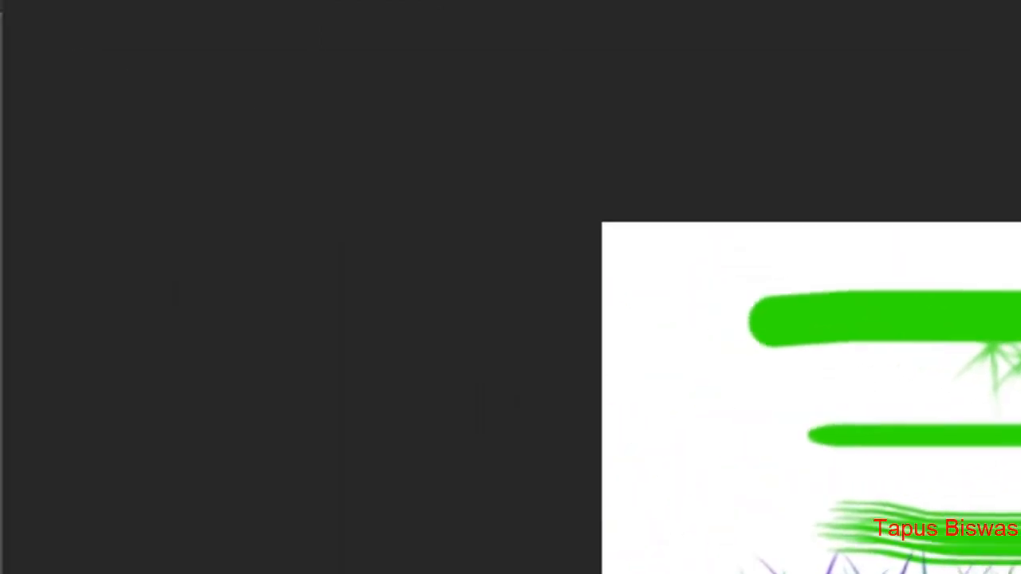
Replace the current brush presets with the Basic Brushes set and browse through them.
left_click(80, 36)
left_click(490, 28)
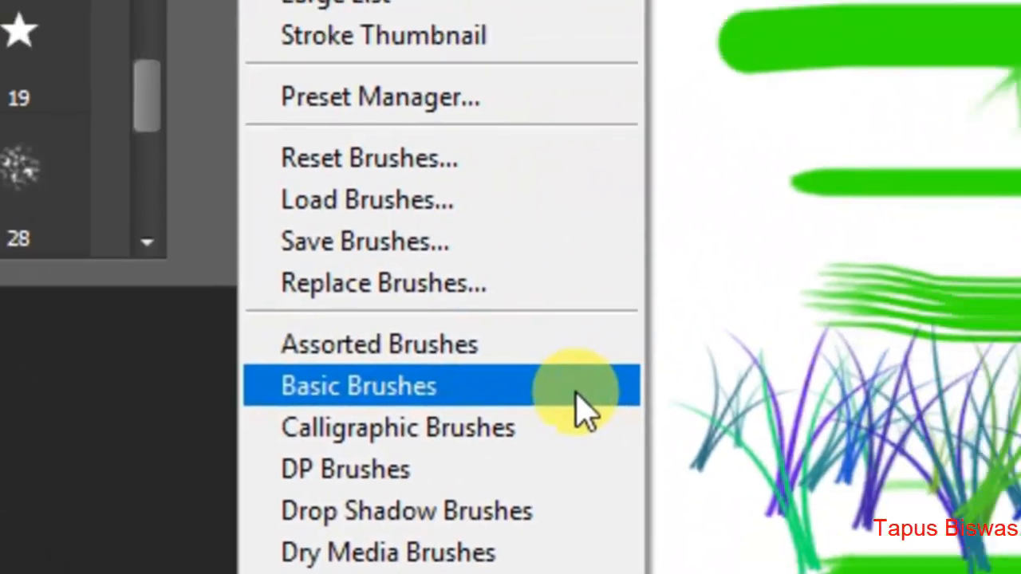
left_click(587, 411)
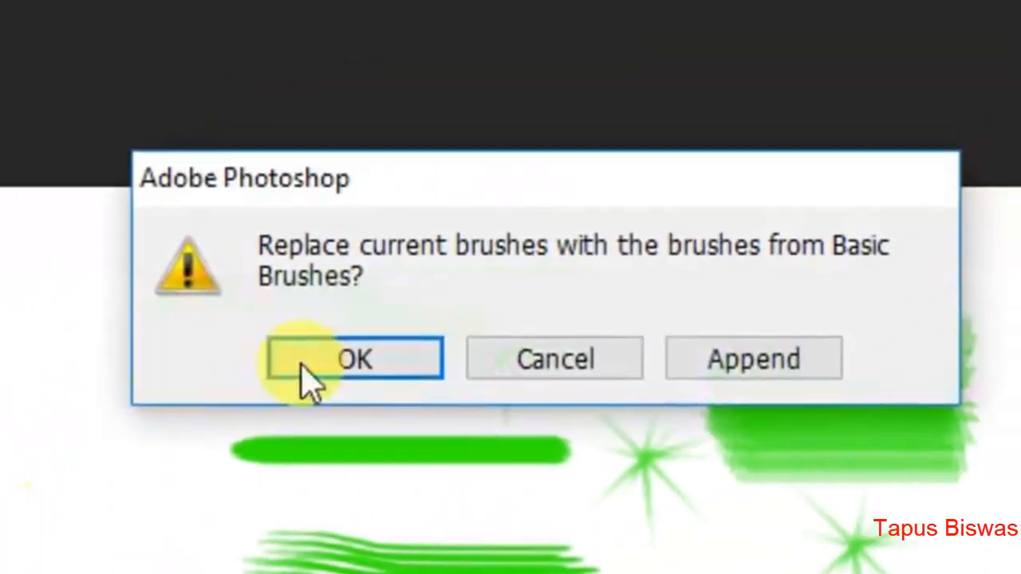
left_click(305, 363)
mouse_move(588, 304)
left_mouse_down()
mouse_move(545, 254)
mouse_move(559, 399)
left_mouse_up()
Replace the current brush presets with the Wet Media Brushes set and browse through them.
left_click(143, 33)
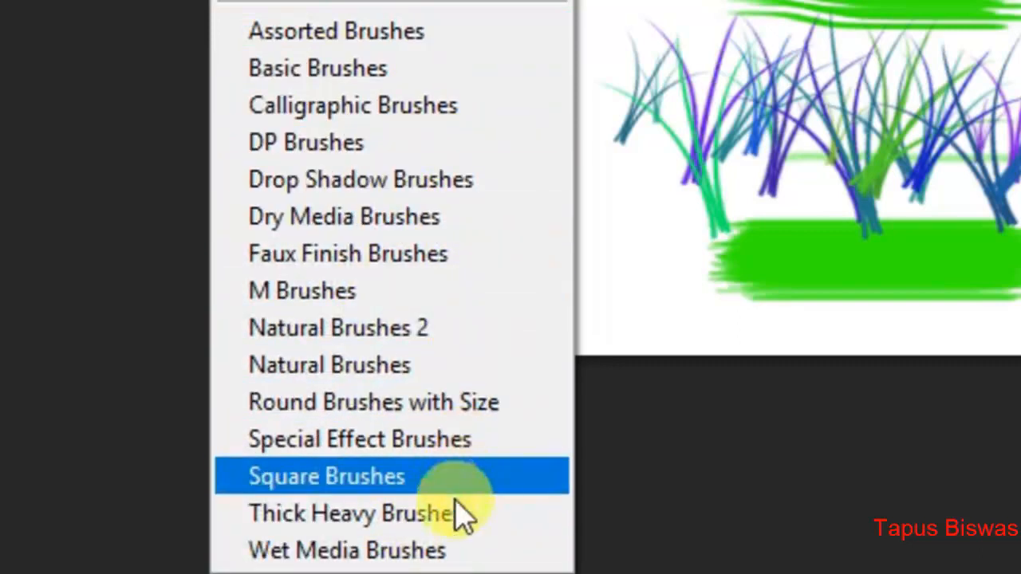
left_click(451, 550)
left_click(351, 337)
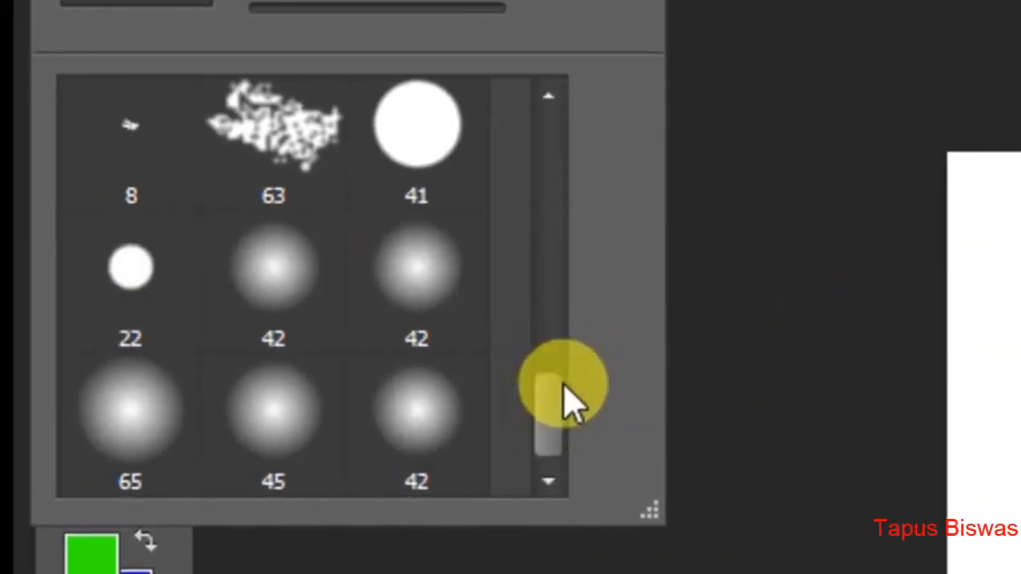
mouse_move(563, 399)
left_mouse_down()
mouse_move(549, 194)
mouse_move(565, 128)
left_mouse_up()
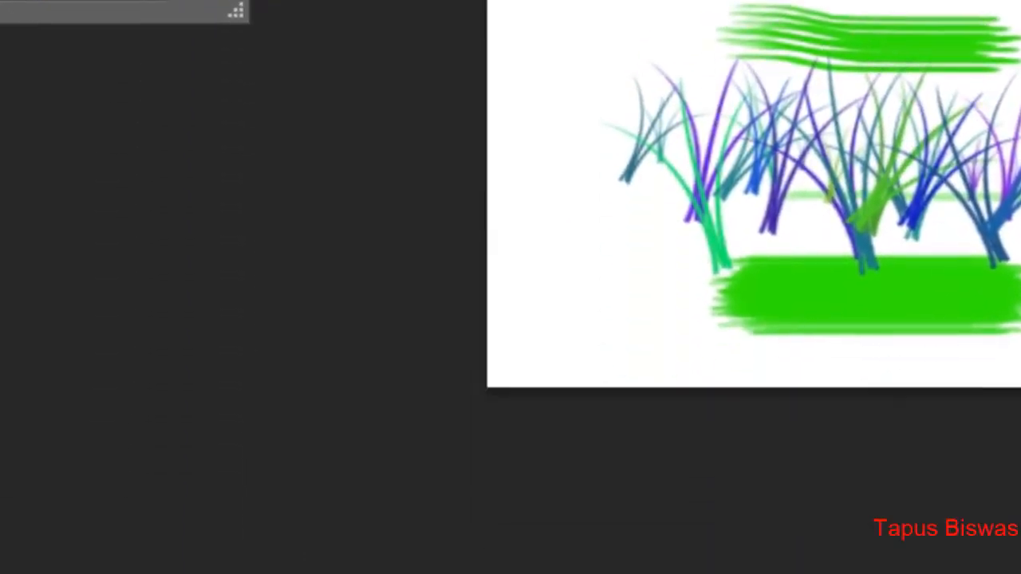
Load the Assorted Brushes set once more in place of the wet media presets.
left_click(209, 2)
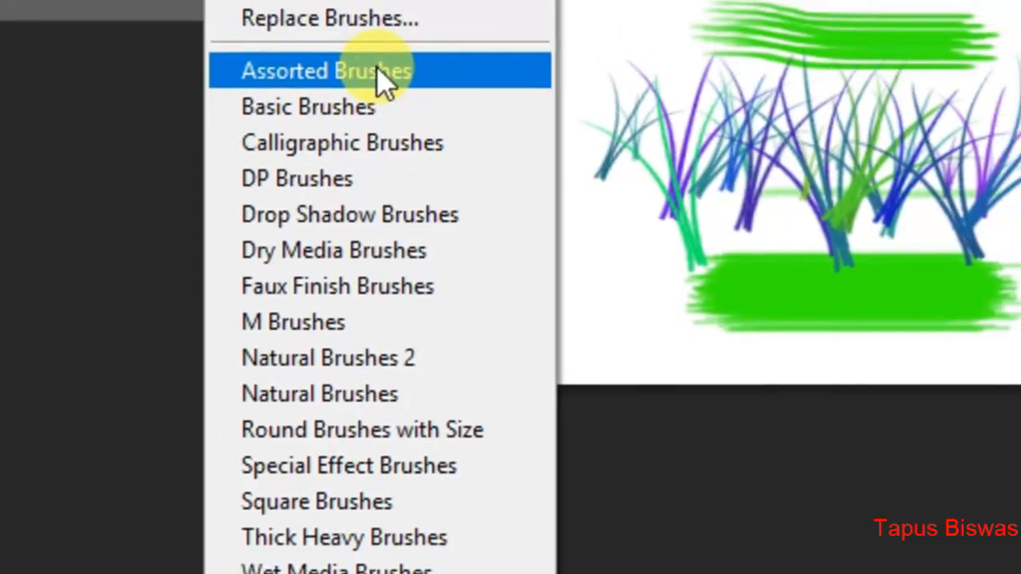
left_click(407, 45)
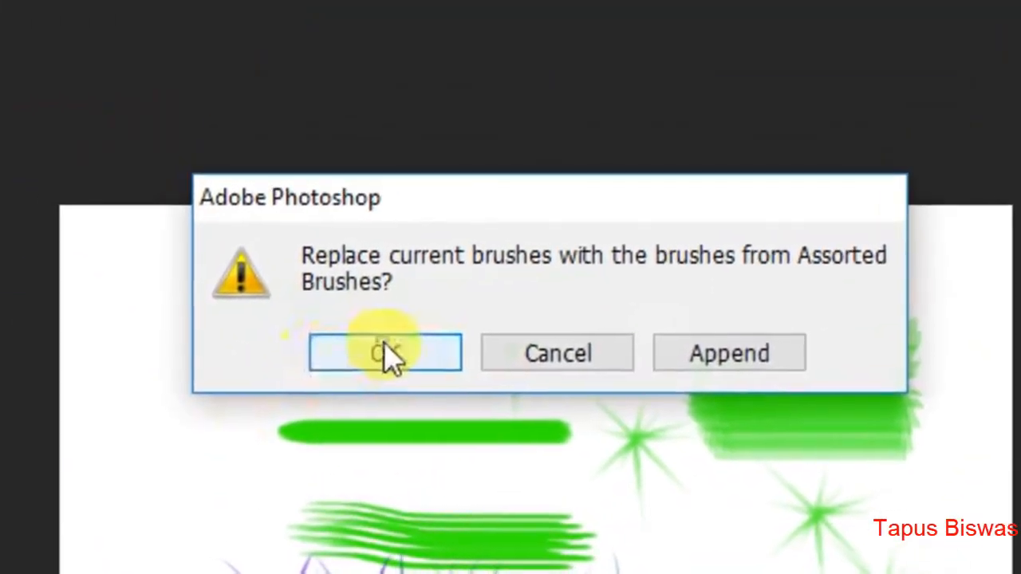
left_click(387, 353)
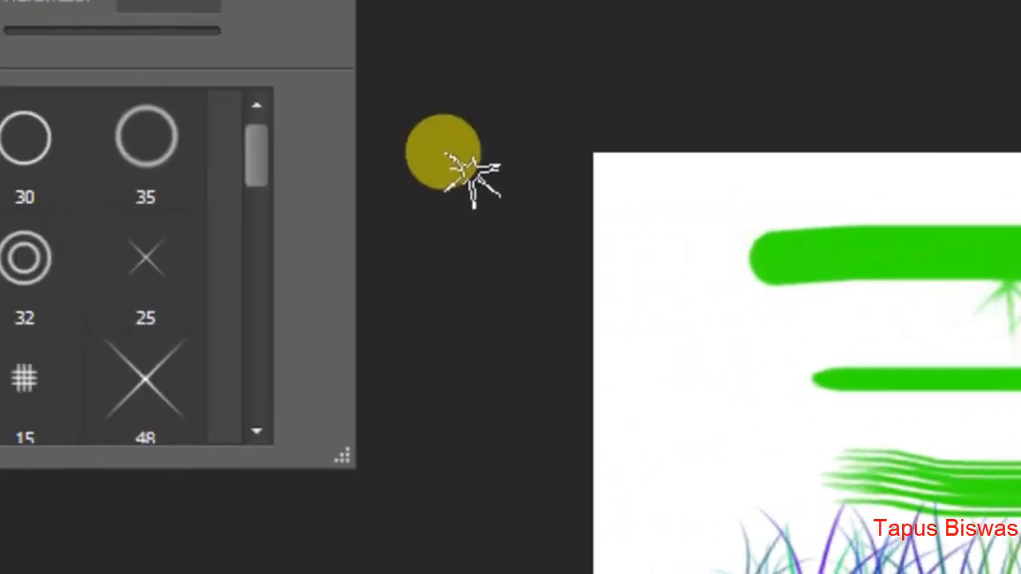
mouse_move(467, 149)
left_mouse_down()
mouse_move(468, 201)
mouse_move(477, 94)
left_mouse_up()
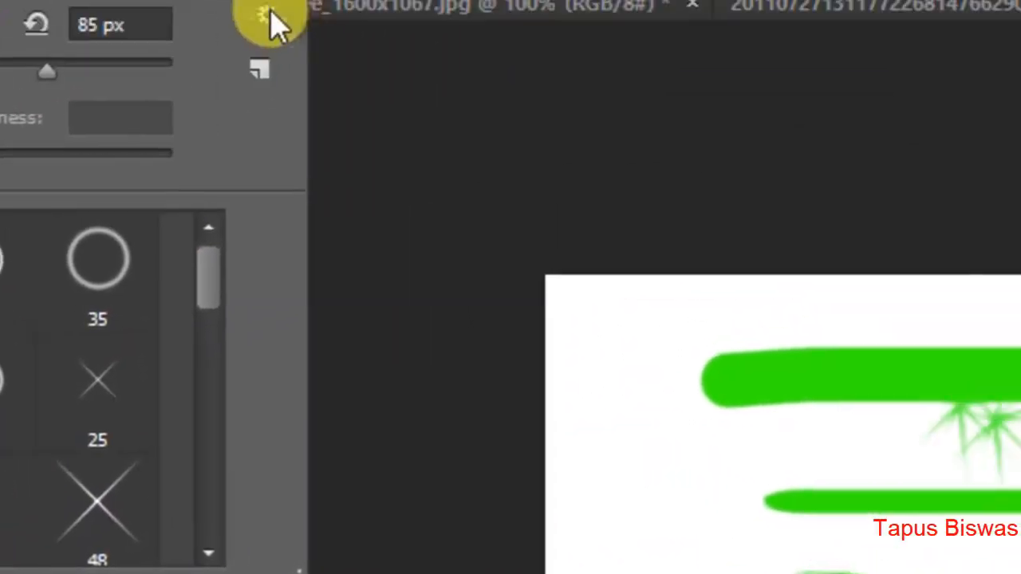
Reset the brush presets, replacing the current set with the default brushes.
left_click(267, 17)
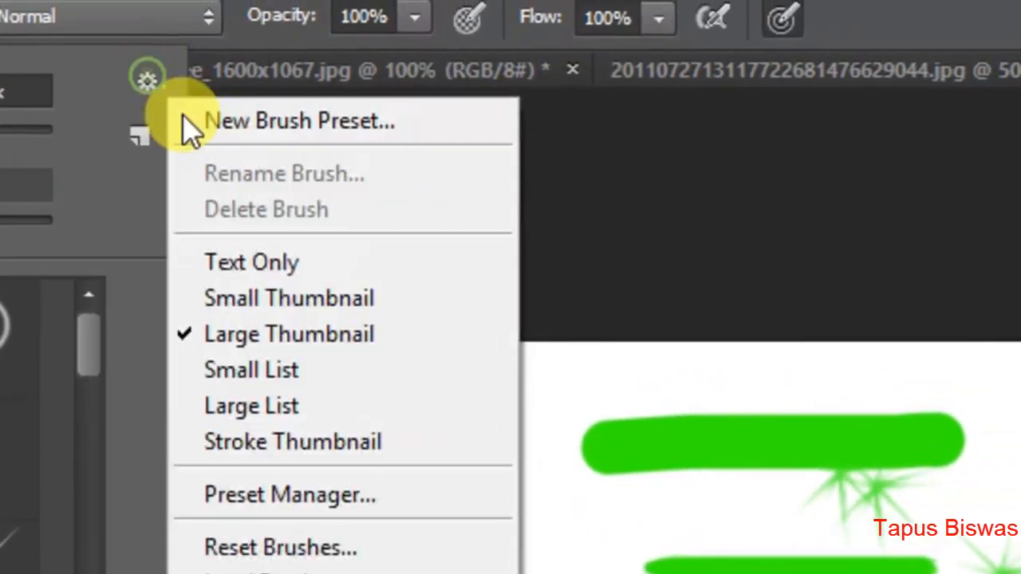
left_click(351, 558)
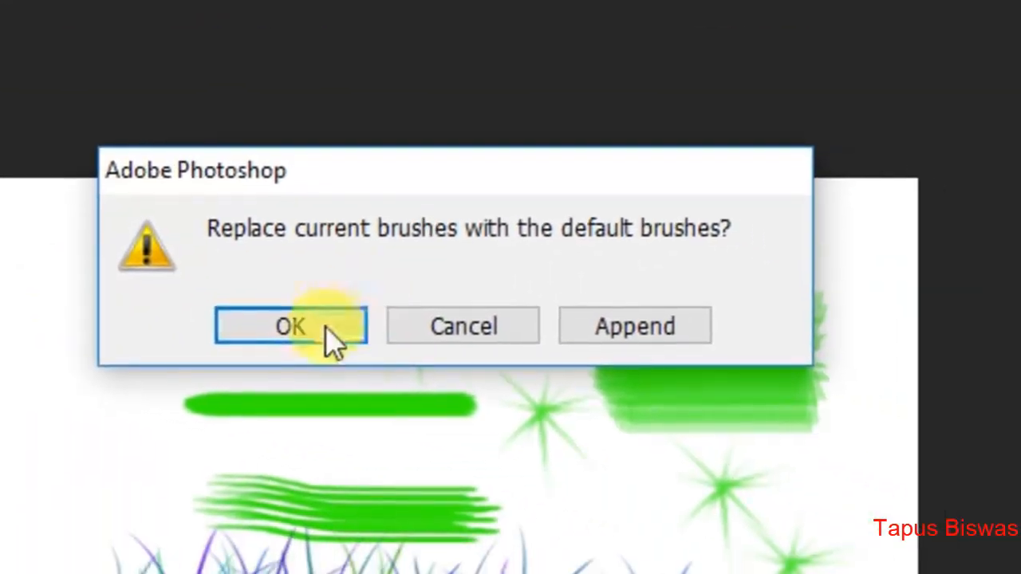
left_click(324, 331)
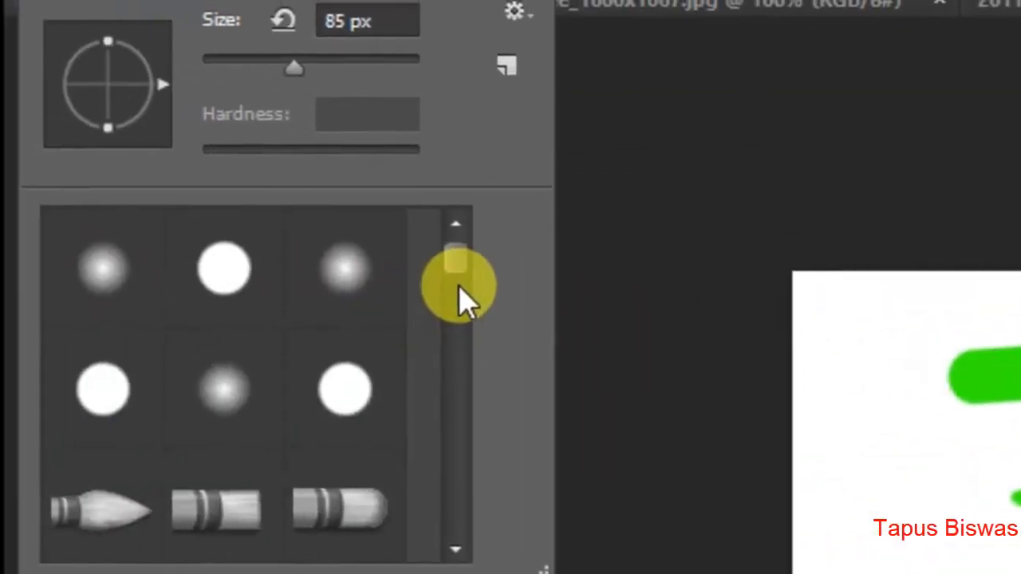
mouse_move(462, 296)
left_mouse_down()
mouse_move(463, 327)
mouse_move(475, 307)
mouse_move(478, 229)
left_mouse_up()
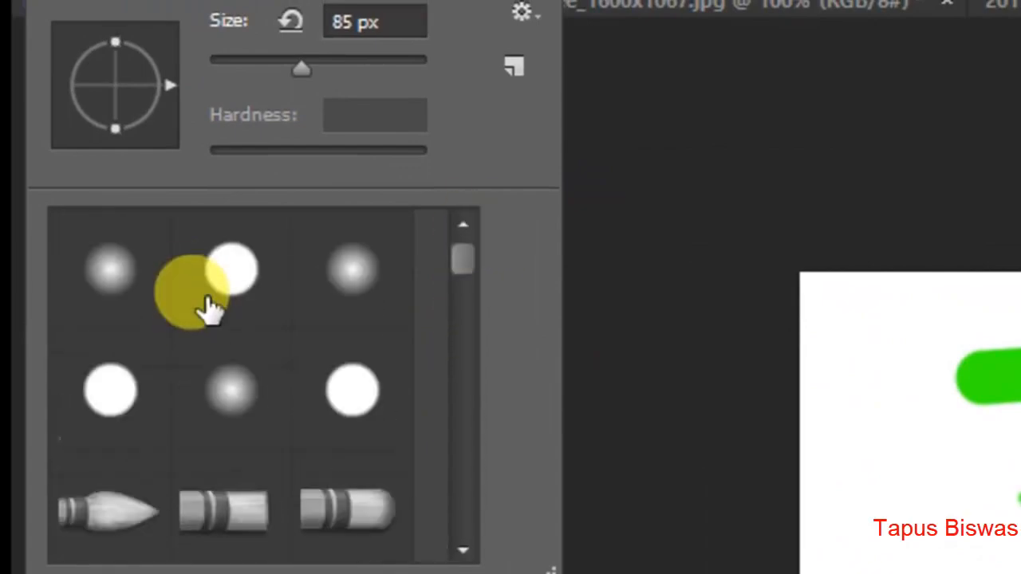
Select the first soft round preset and paint a freehand looping stroke over the start of the thin green line.
left_click(212, 282)
left_click(103, 272)
left_click_drag(982, 479, 993, 513)
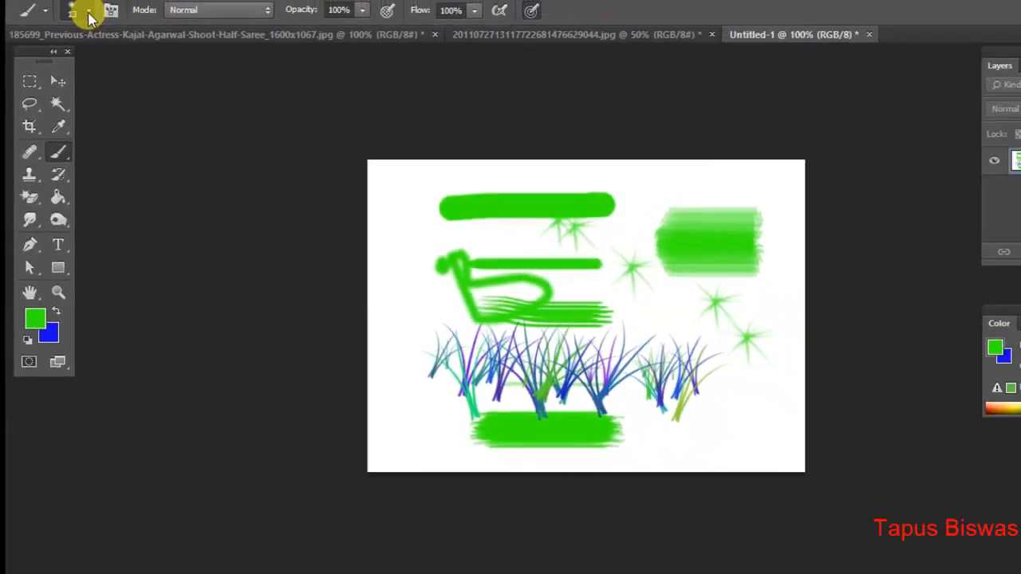
Choose the Brush tool again from its tool group and paint a short diagonal stroke at the start of the uppermost green bar.
left_click(109, 0)
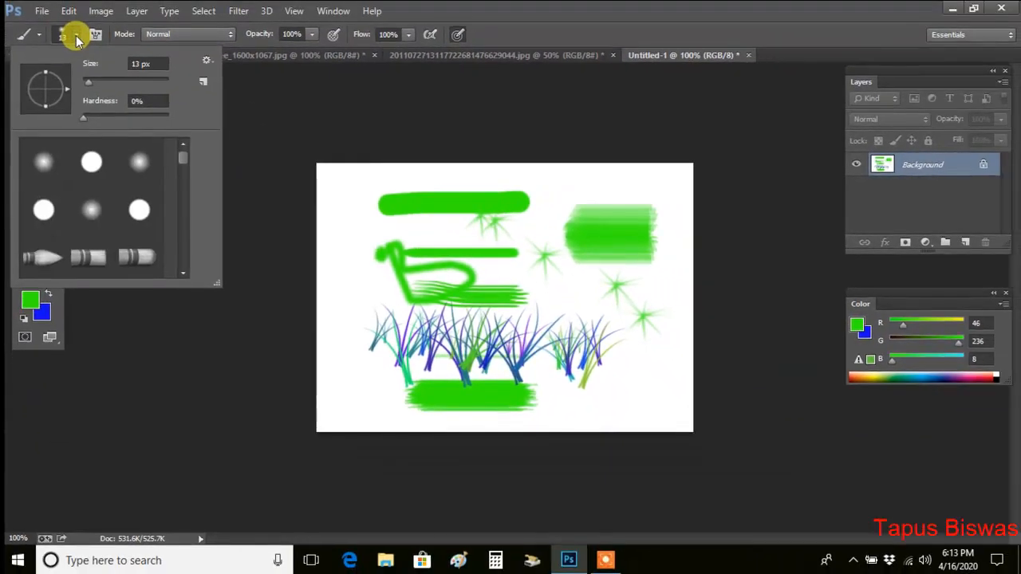
left_click(76, 35)
left_click(56, 164)
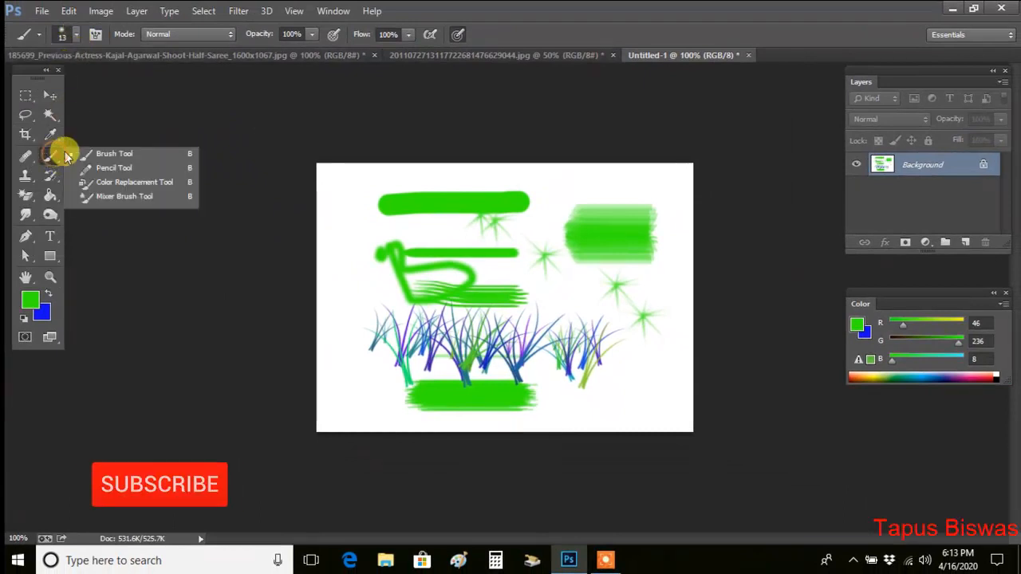
left_click(141, 154)
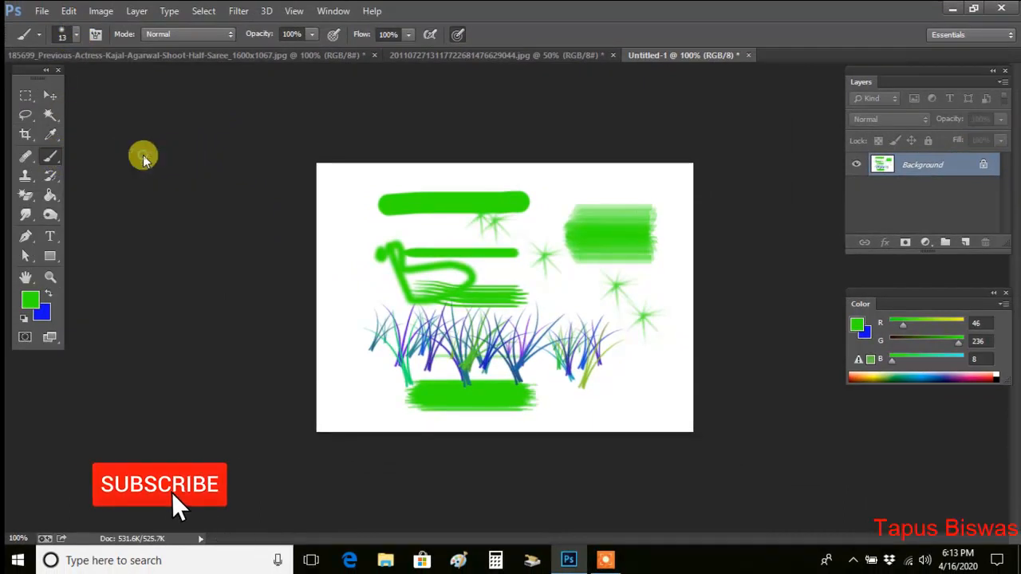
left_click_drag(365, 205, 453, 211)
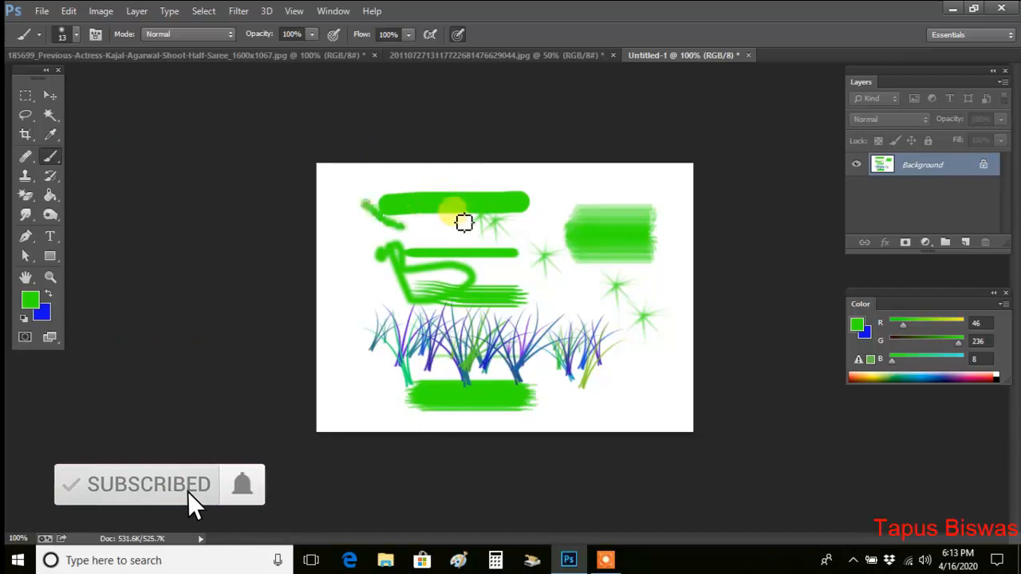